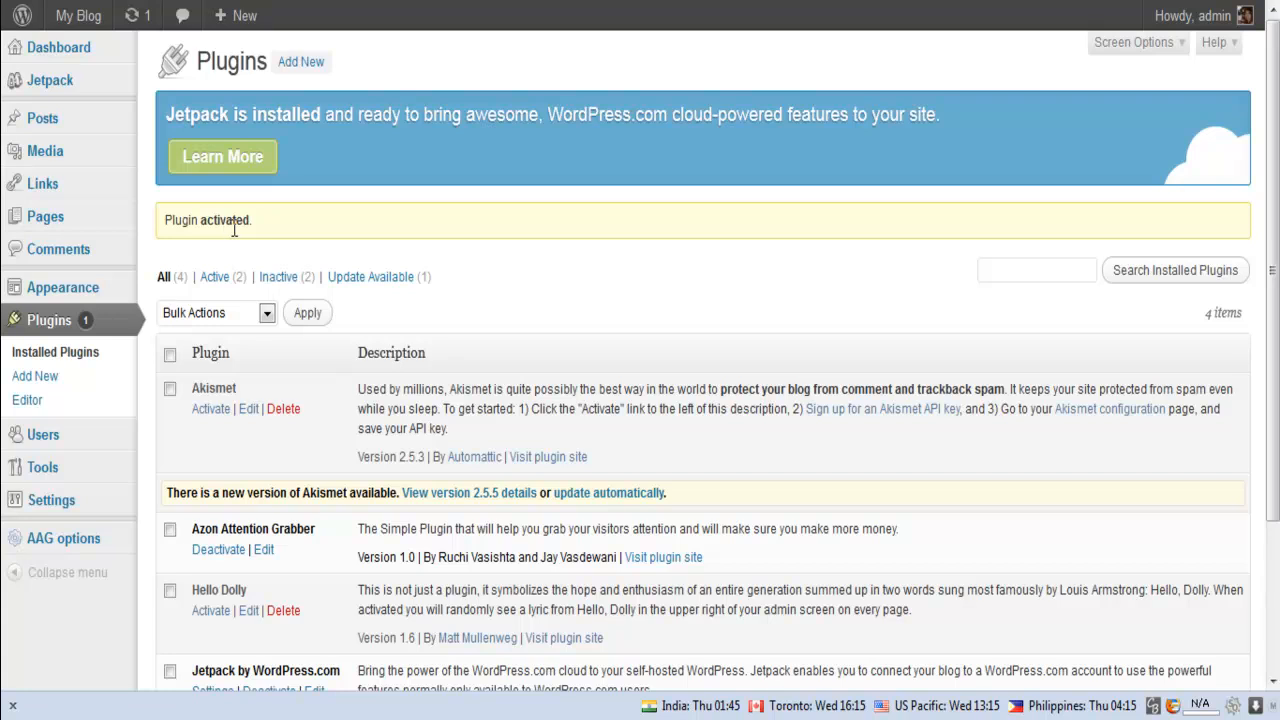
Step: Open the Azon Attention Grabber plugin's General Settings and turn on cloaking of the affiliate link
{"action": "mouse_move", "coordinate": [101, 547]}
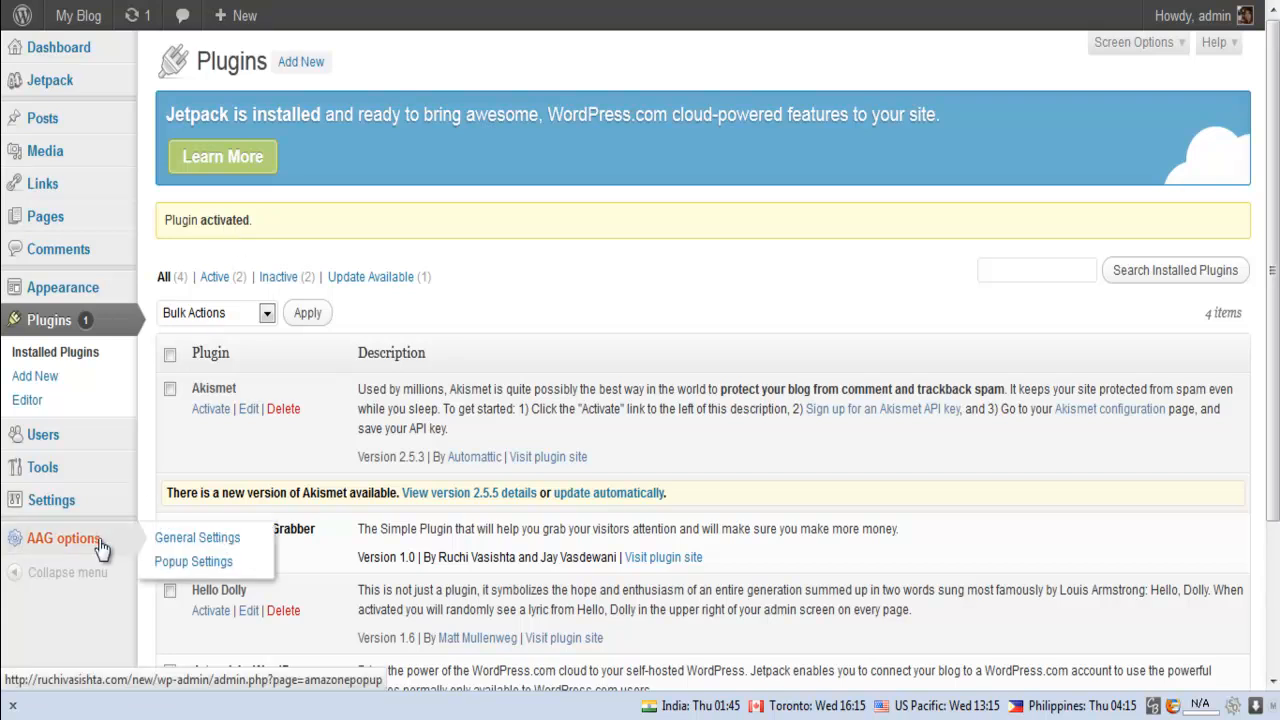
{"action": "left_click", "coordinate": [167, 540]}
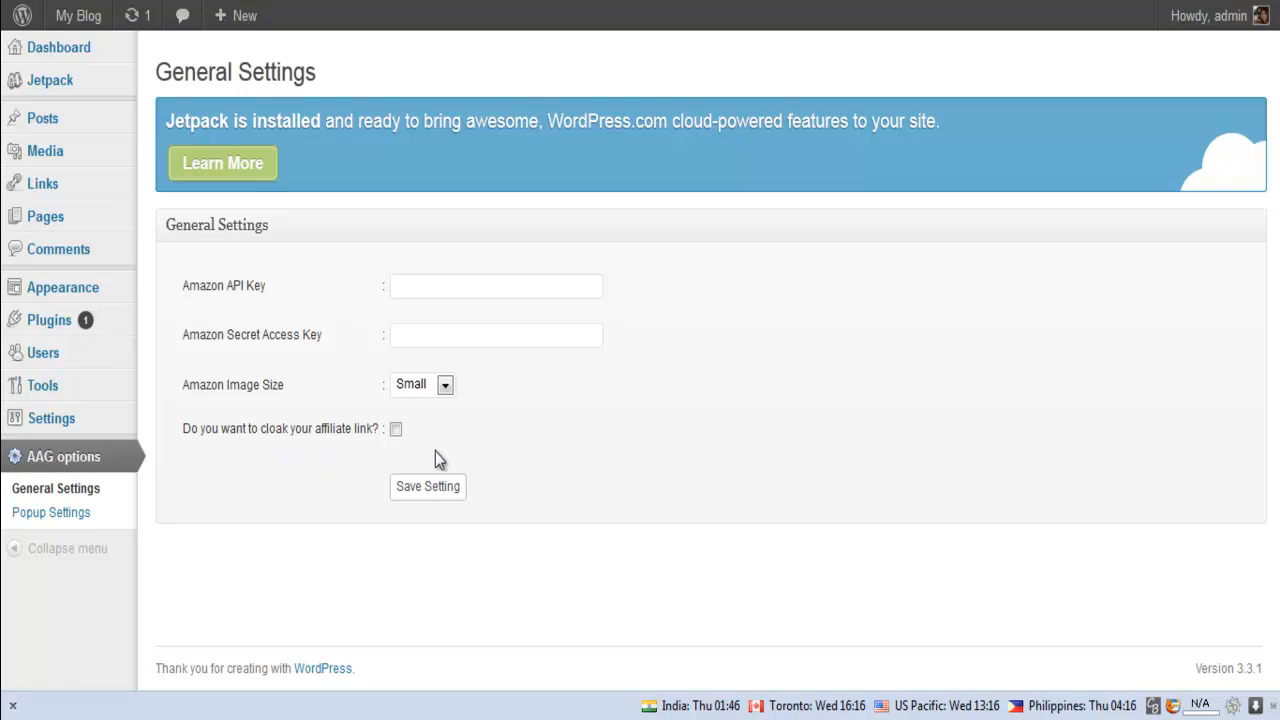
{"action": "left_click", "coordinate": [395, 429]}
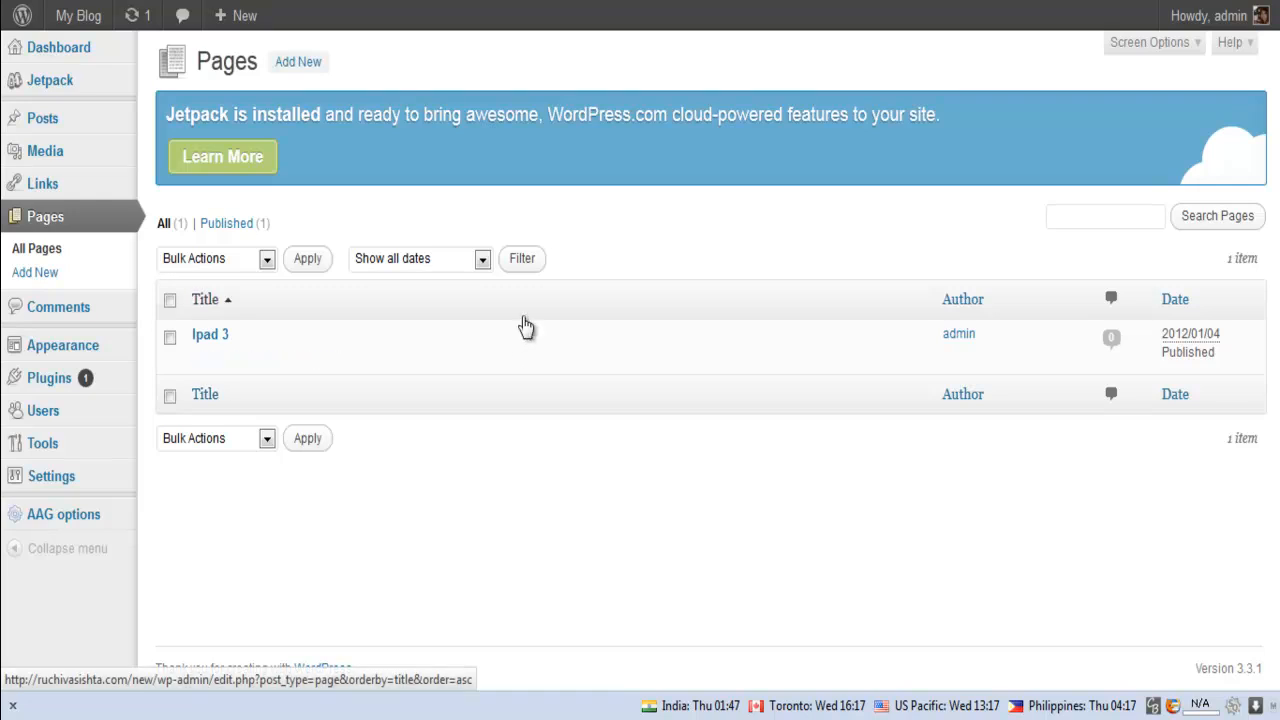
Step: Open the Ipad 3 page for editing and find its Azon Attention Grabber settings
{"action": "mouse_move", "coordinate": [210, 355]}
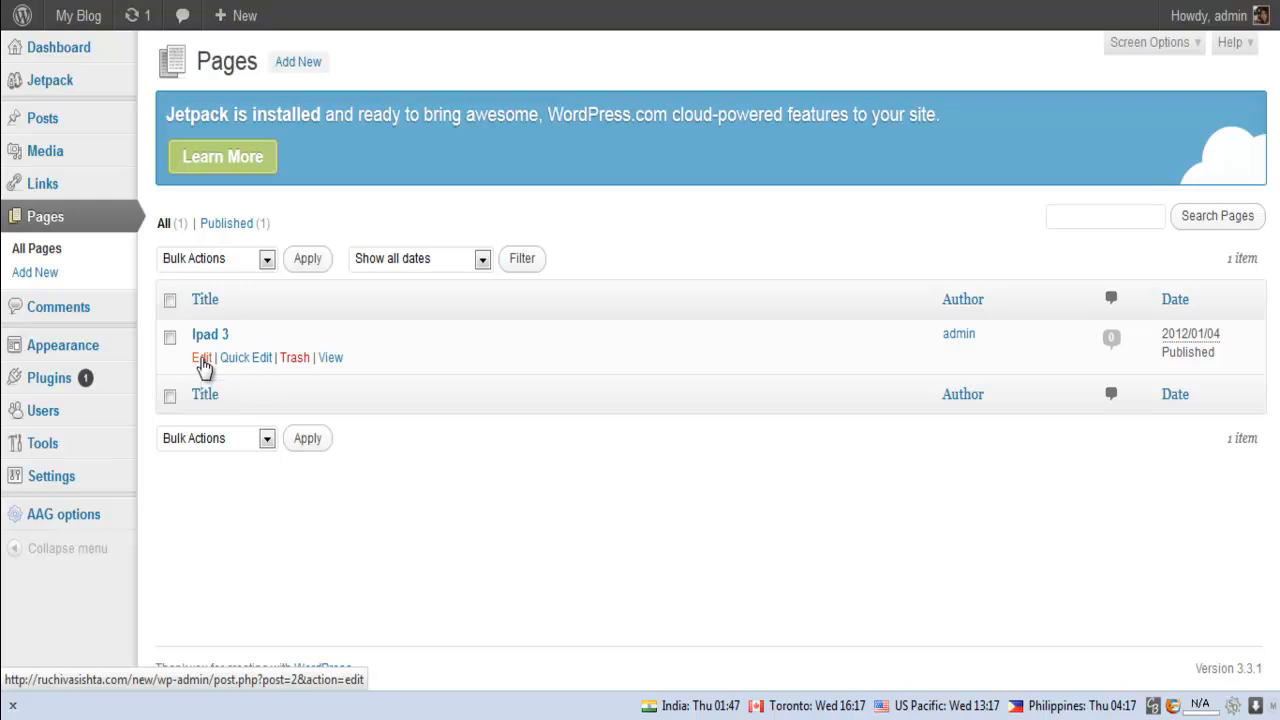
{"action": "left_click", "coordinate": [202, 359]}
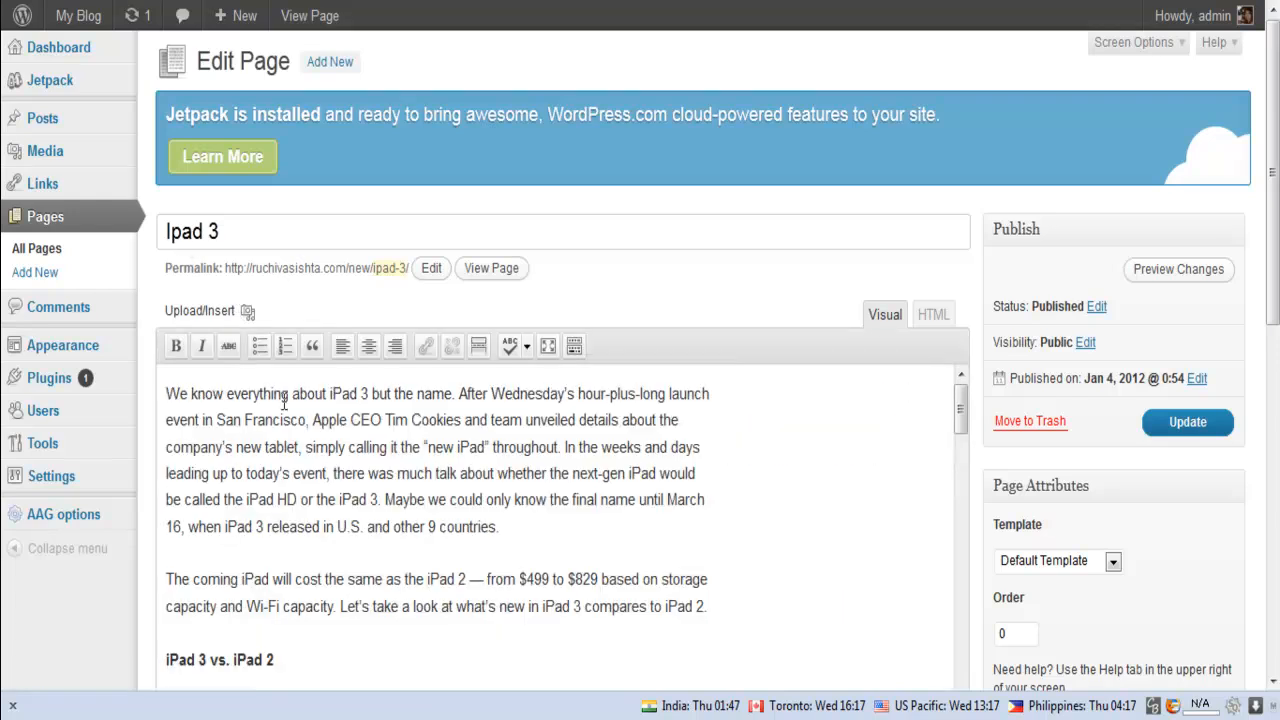
{"action": "left_click_drag", "start_coordinate": [1273, 173], "coordinate": [1273, 233]}
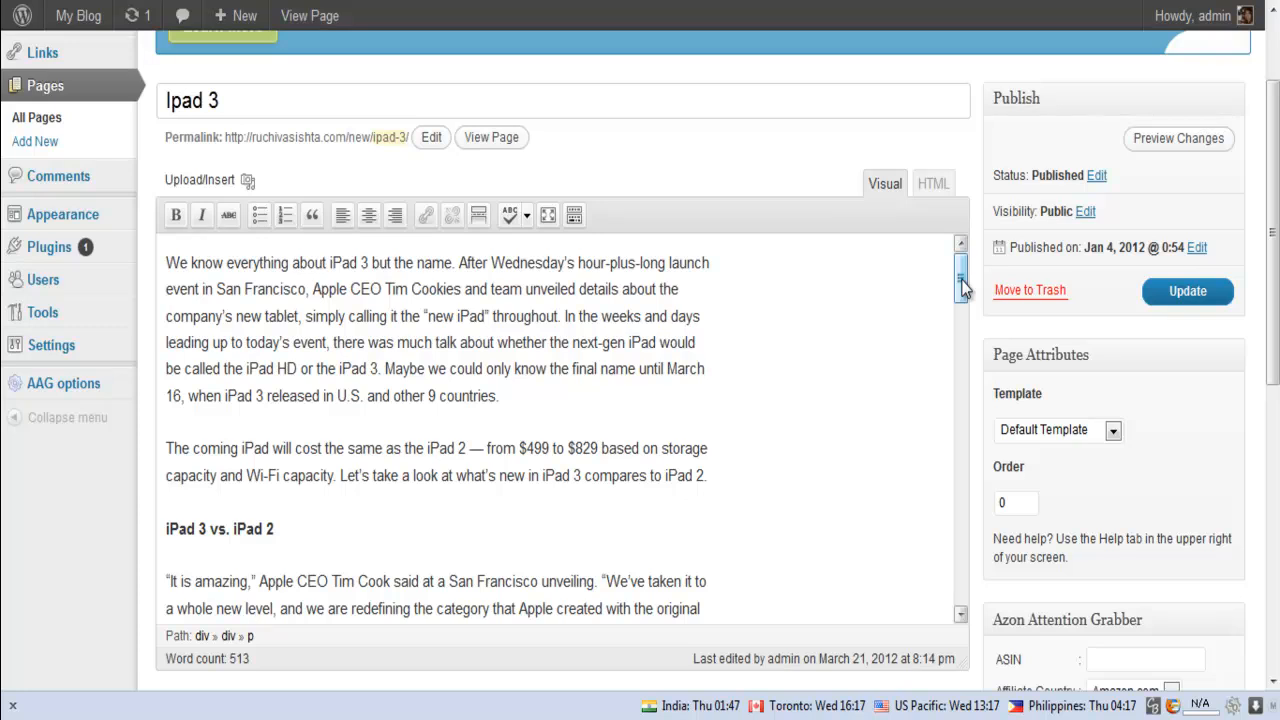
{"action": "left_click_drag", "start_coordinate": [1273, 219], "coordinate": [1268, 430]}
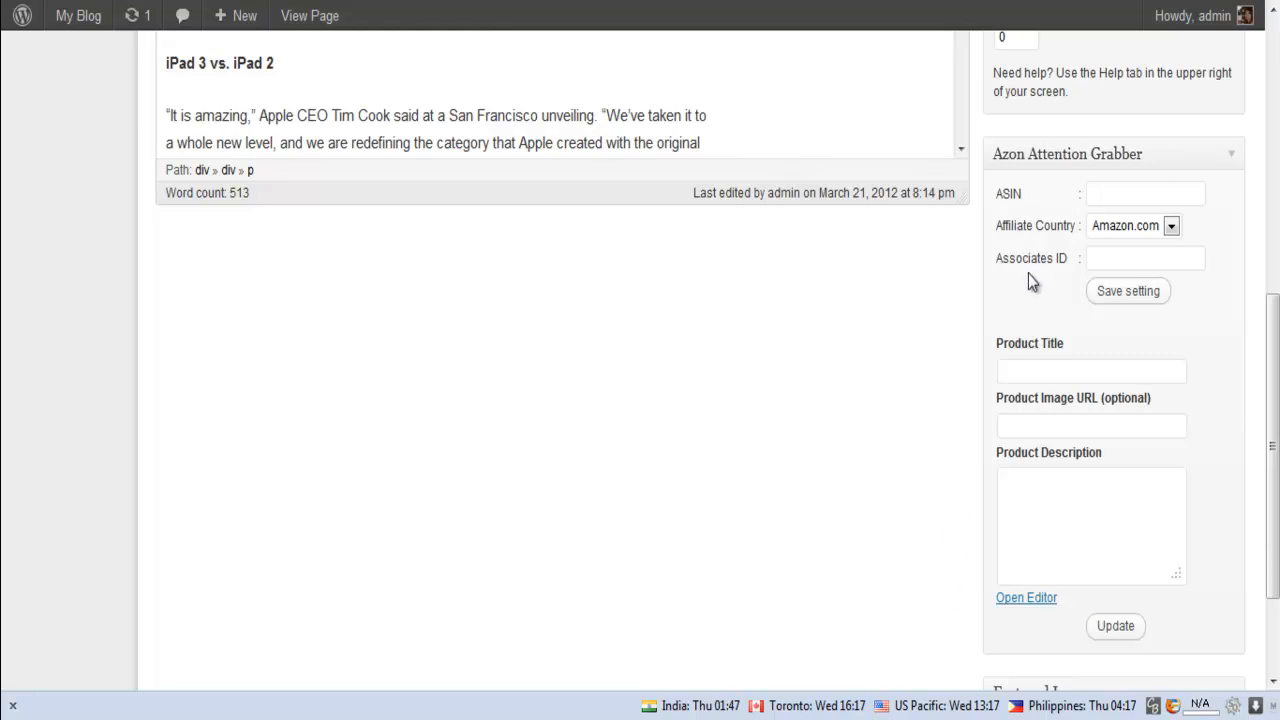
Step: Enter the Amazon Associates ID in the page's Azon Attention Grabber settings
{"action": "left_click", "coordinate": [1098, 258]}
{"action": "type", "text": "popupplugin-20"}
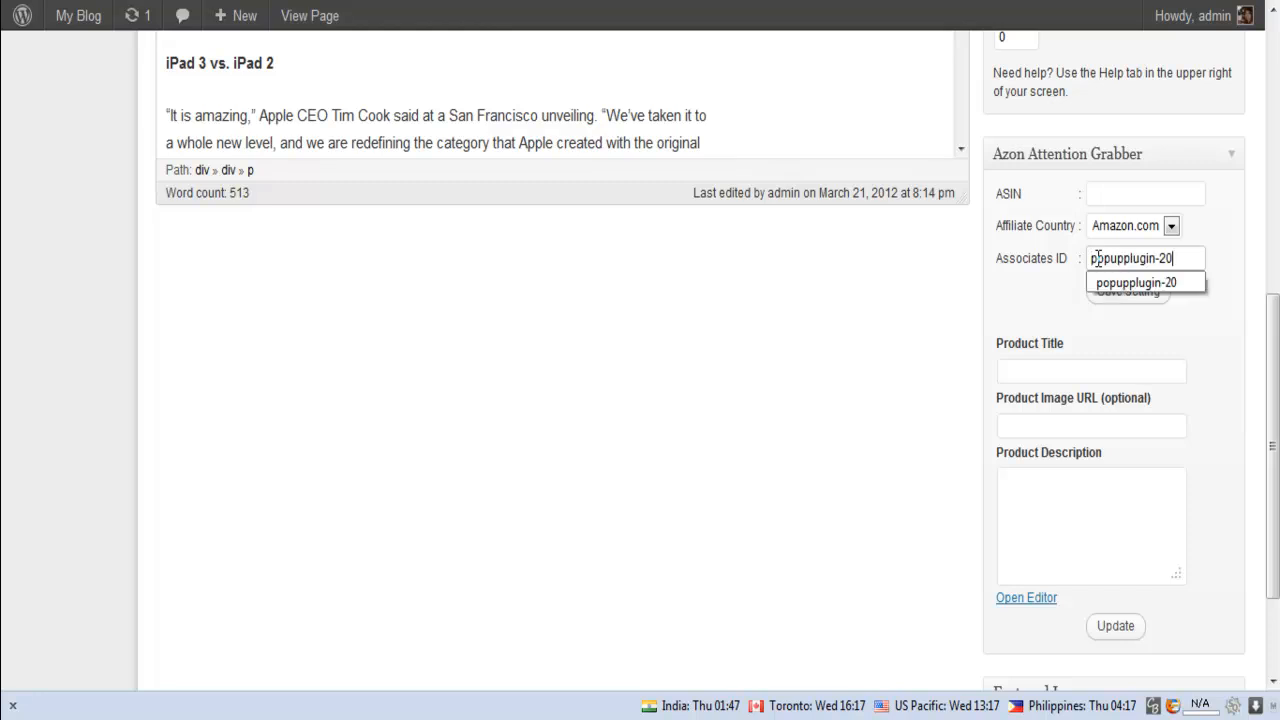
{"action": "left_click", "coordinate": [1057, 278]}
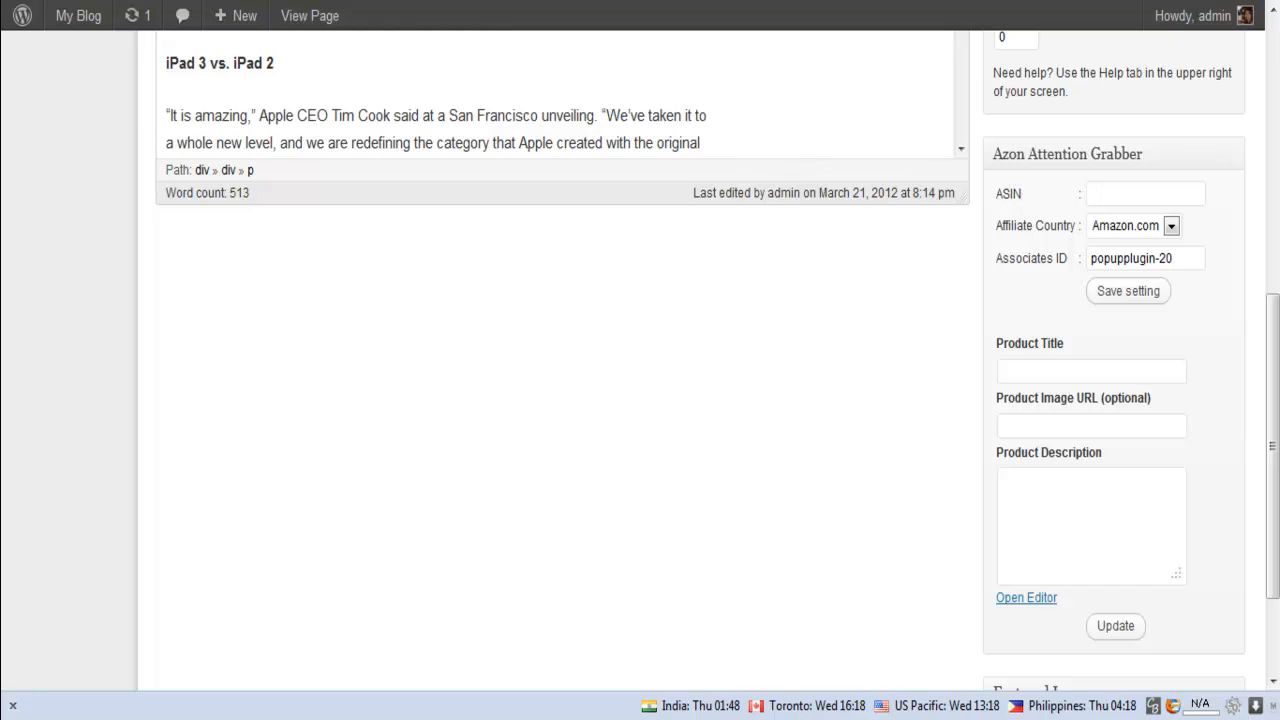
Step: Copy the ASIN B00746MXF8 from the Amazon iPad product page into the ASIN field and save the plugin setting
{"action": "key", "text": "ctrl+Tab"}
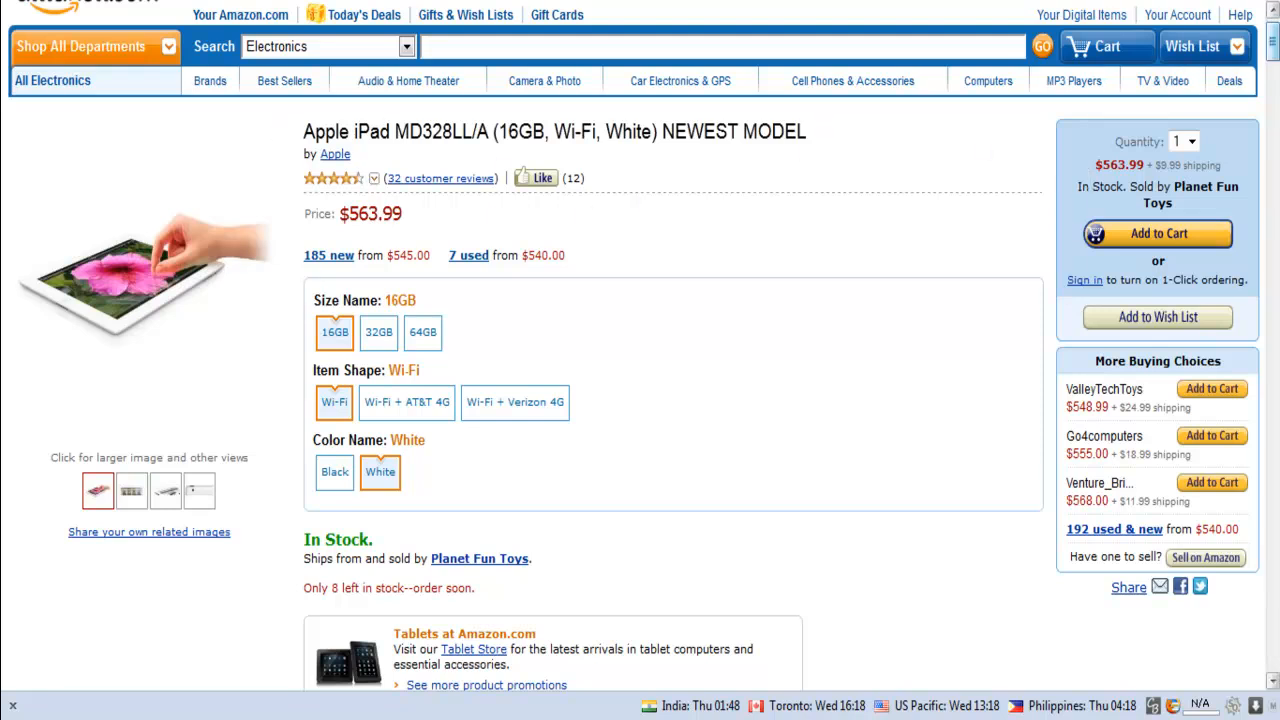
{"action": "left_click_drag", "start_coordinate": [1277, 49], "coordinate": [1277, 147]}
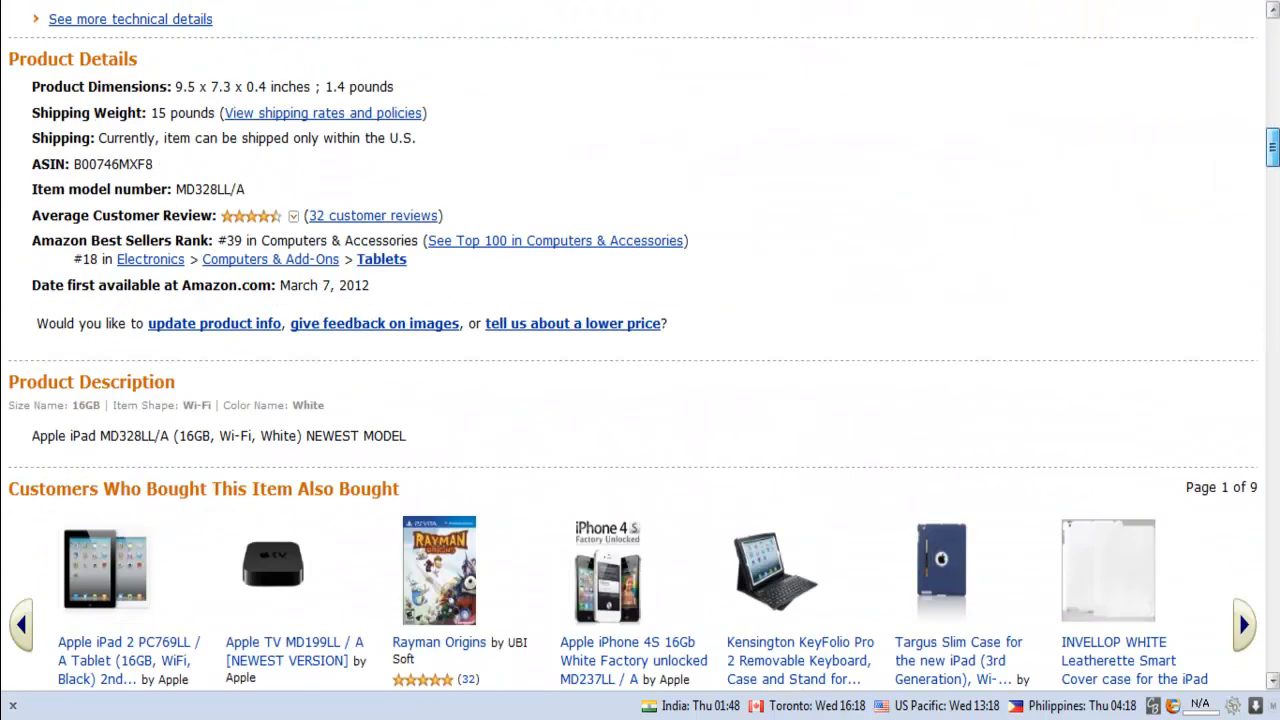
{"action": "double_click", "coordinate": [135, 162]}
{"action": "key", "text": "ctrl+c"}
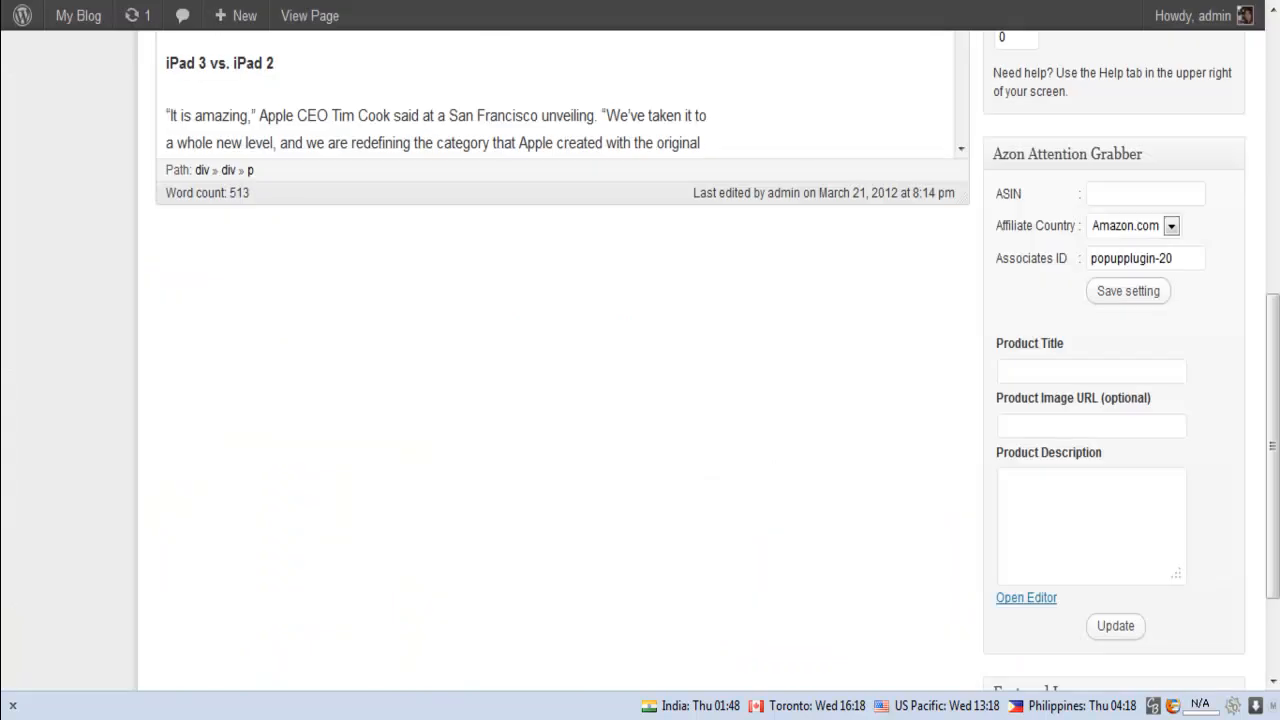
{"action": "left_click", "coordinate": [1100, 194]}
{"action": "key", "text": "ctrl+v"}
{"action": "left_click", "coordinate": [1129, 295]}
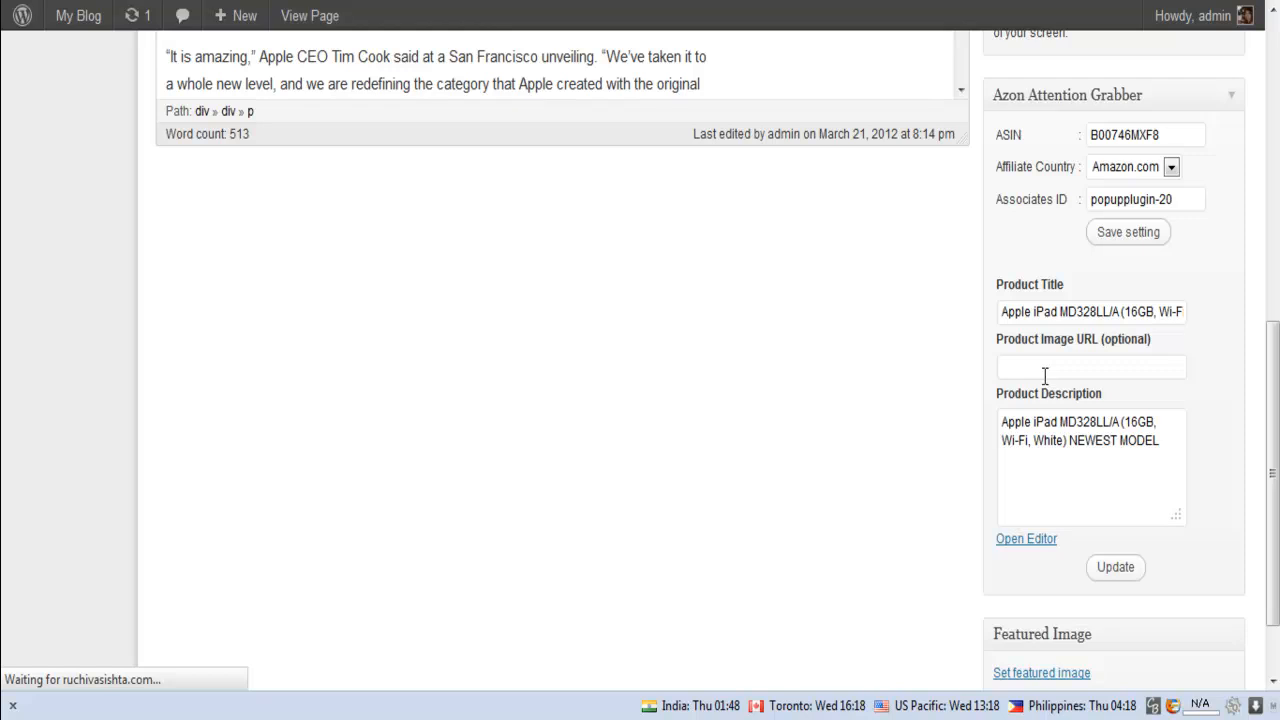
Step: Shorten the Product Title to "Apple iPad 3"
{"action": "left_click_drag", "start_coordinate": [1060, 311], "coordinate": [1188, 306]}
{"action": "left_click", "coordinate": [1109, 312]}
{"action": "left_click_drag", "start_coordinate": [1004, 312], "coordinate": [1207, 321]}
{"action": "key", "text": "BackSpace"}
{"action": "key", "text": "BackSpace"}
{"action": "key", "text": "BackSpace"}
{"action": "key", "text": "BackSpace"}
{"action": "key", "text": "BackSpace"}
{"action": "key", "text": "BackSpace"}
{"action": "key", "text": "BackSpace"}
{"action": "key", "text": "BackSpace"}
{"action": "key", "text": "BackSpace"}
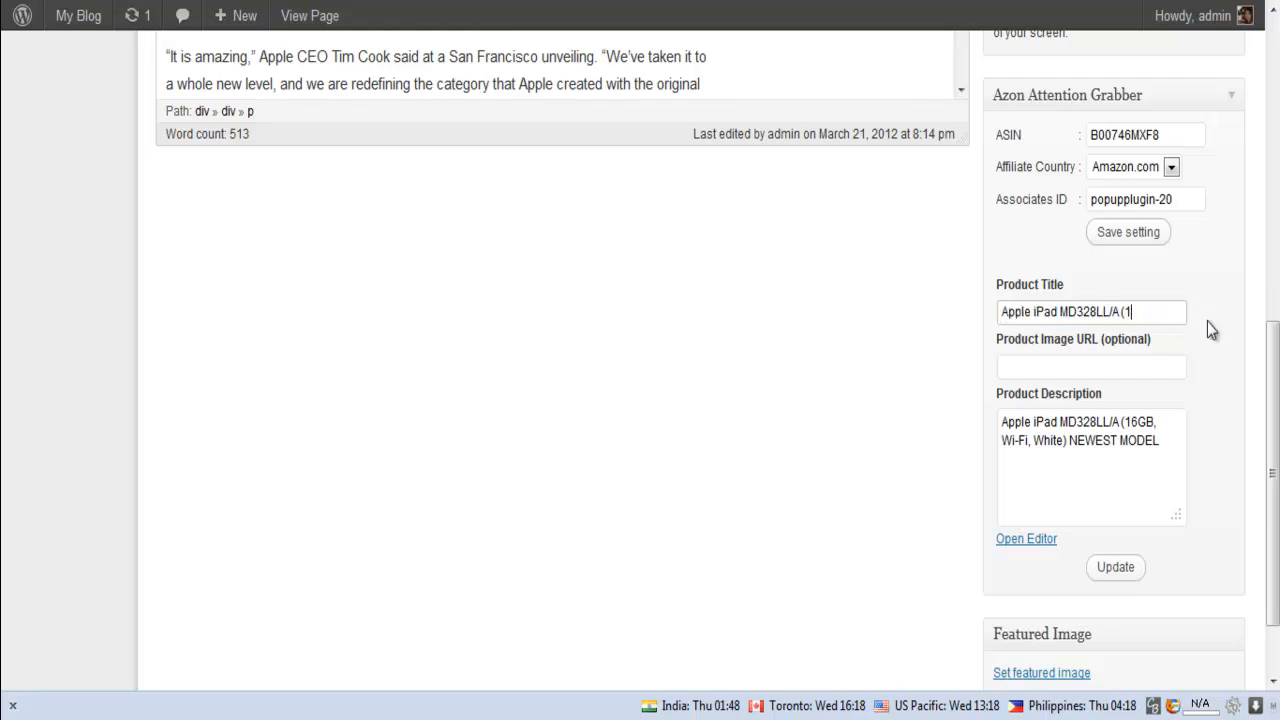
{"action": "key", "text": "BackSpace"}
{"action": "key", "text": "BackSpace"}
{"action": "key", "text": "BackSpace"}
{"action": "key", "text": "BackSpace"}
{"action": "key", "text": "BackSpace"}
{"action": "type", "text": "3"}
{"action": "left_click", "coordinate": [1207, 321]}
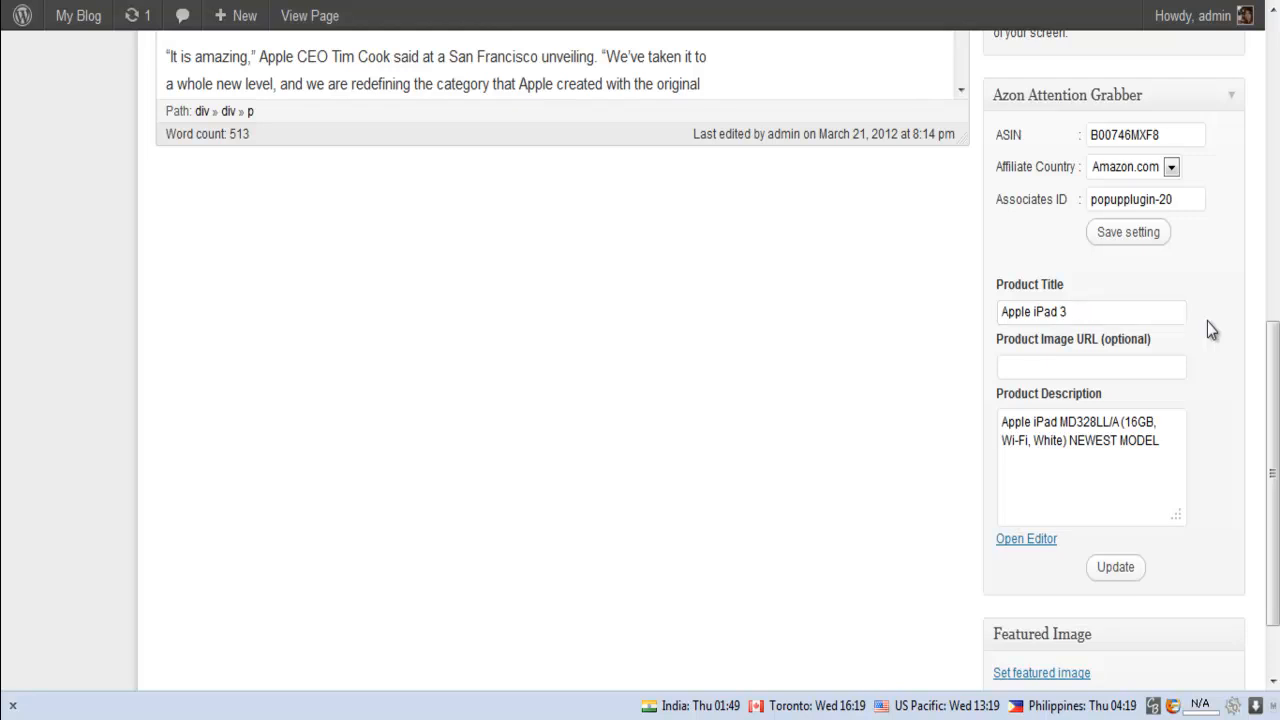
Step: Open the Product Description editor and copy the bulleted Technical Details list from the Amazon iPad product page
{"action": "left_click", "coordinate": [1048, 545]}
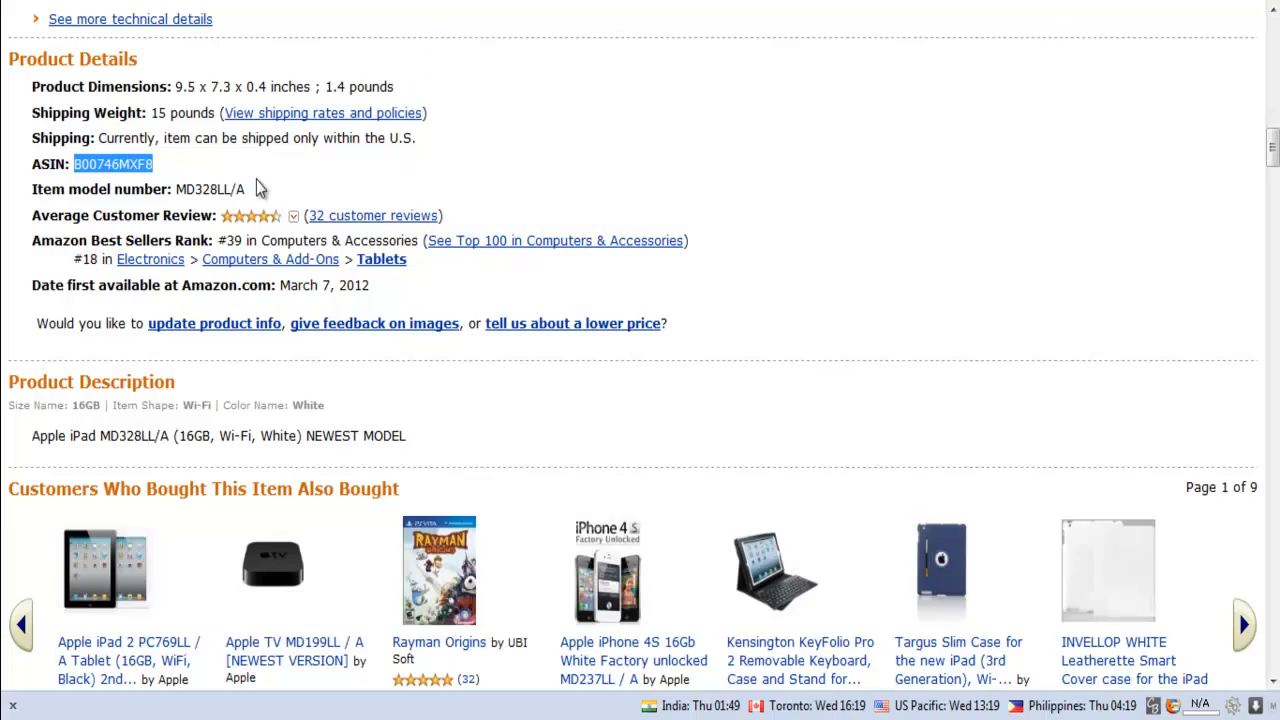
{"action": "left_click", "coordinate": [180, 148]}
{"action": "scroll", "coordinate": [181, 146], "scroll_direction": "up", "scroll_amount": 2}
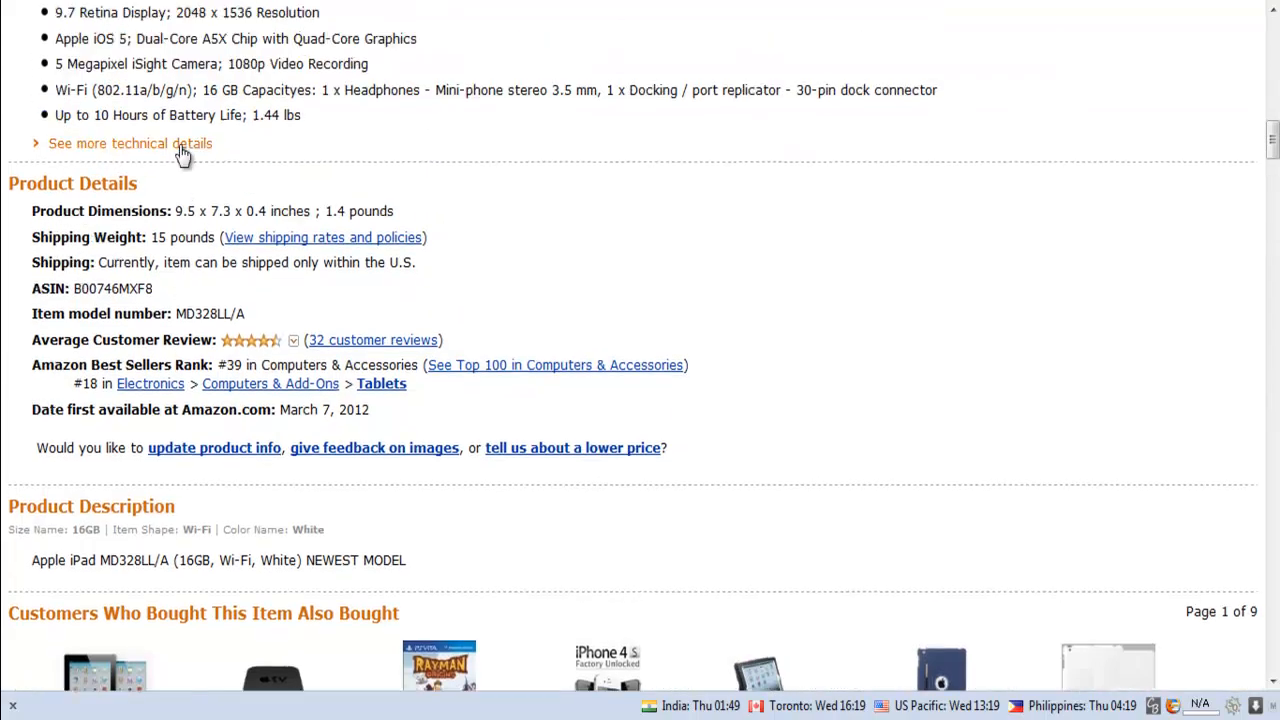
{"action": "scroll", "coordinate": [210, 242], "scroll_direction": "down", "scroll_amount": 2}
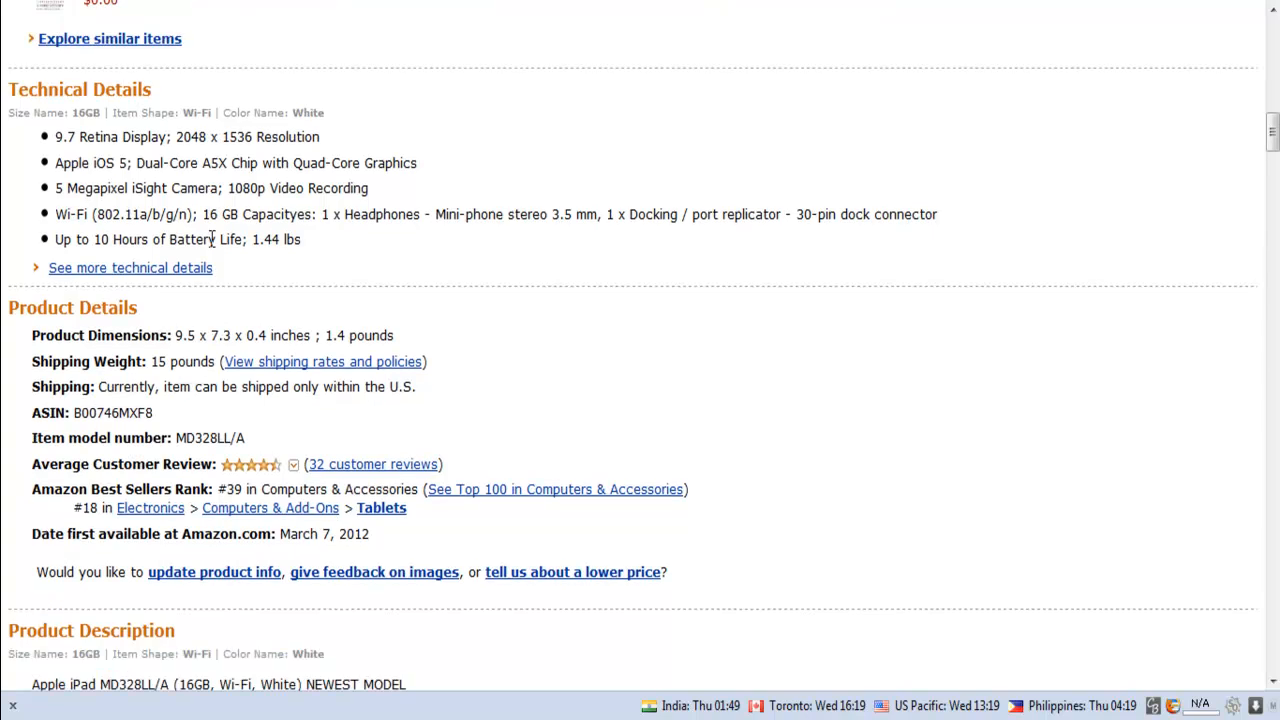
{"action": "scroll", "coordinate": [299, 90], "scroll_direction": "up", "scroll_amount": 1}
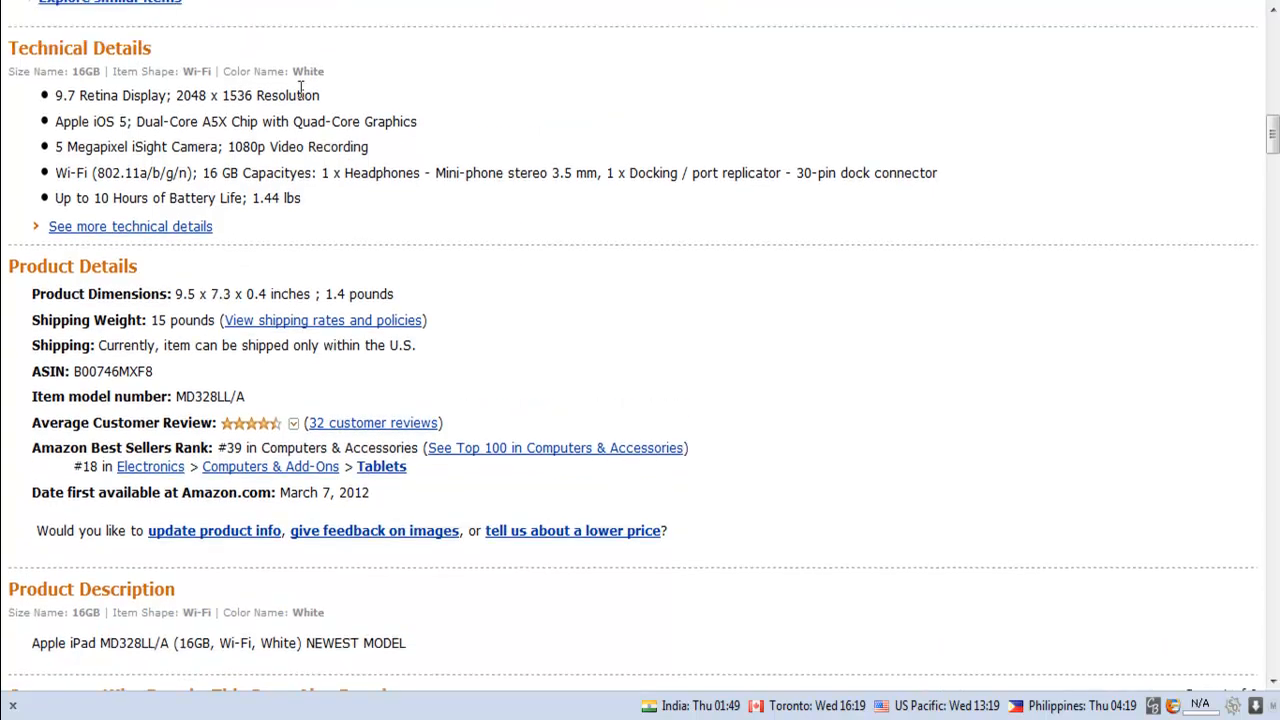
{"action": "left_click_drag", "start_coordinate": [303, 199], "coordinate": [30, 104]}
{"action": "key", "text": "ctrl+c"}
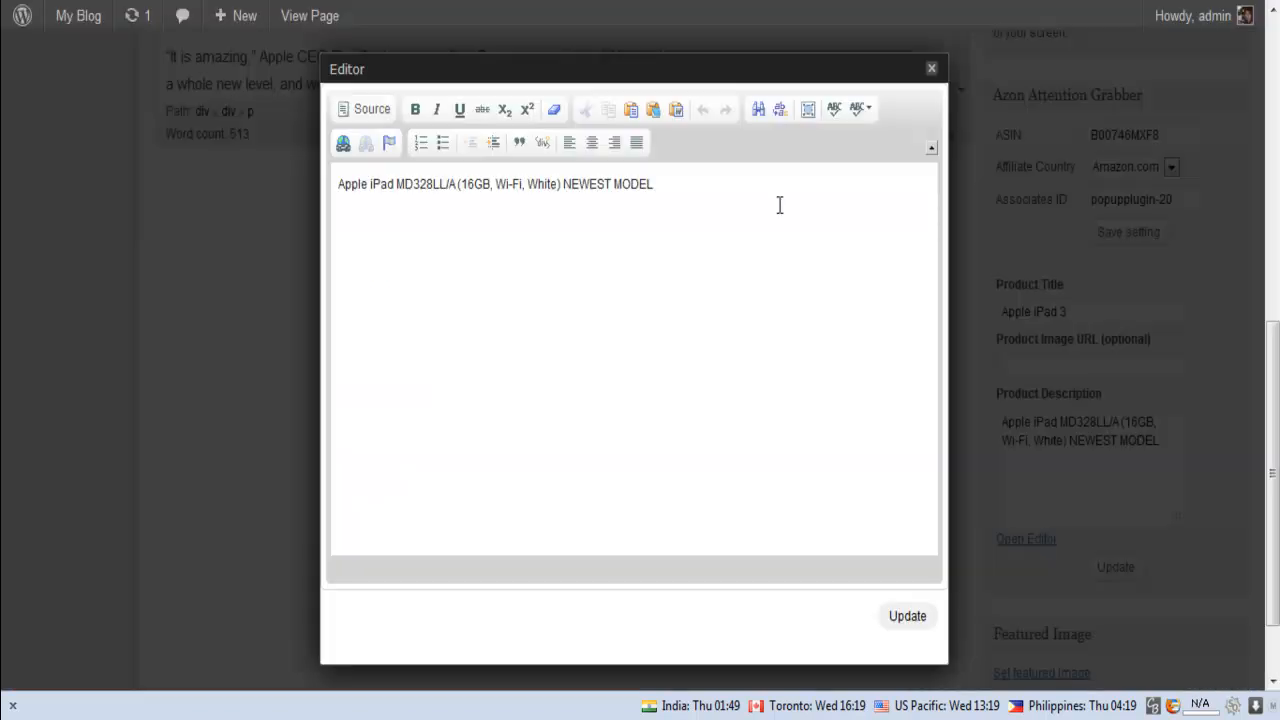
Step: Replace the product description with the copied technical details list and update it
{"action": "key", "text": "ctrl+a"}
{"action": "key", "text": "Delete"}
{"action": "key", "text": "ctrl+v"}
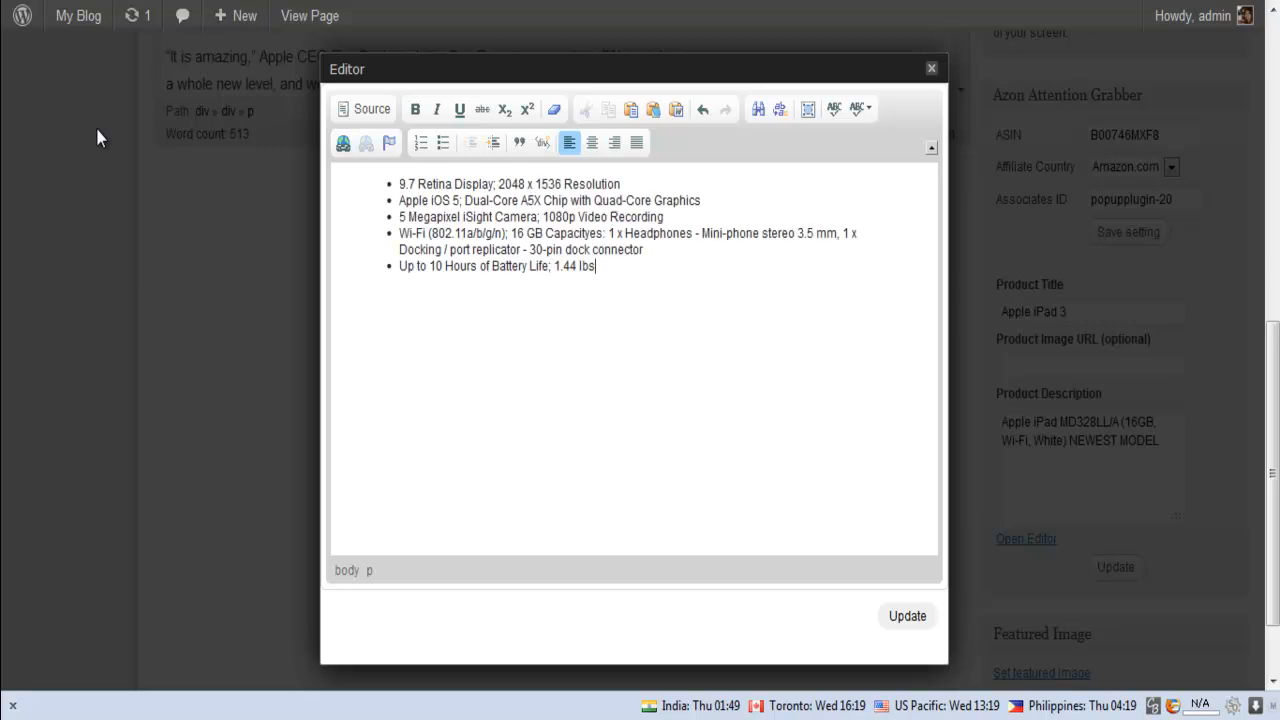
{"action": "left_click", "coordinate": [900, 615]}
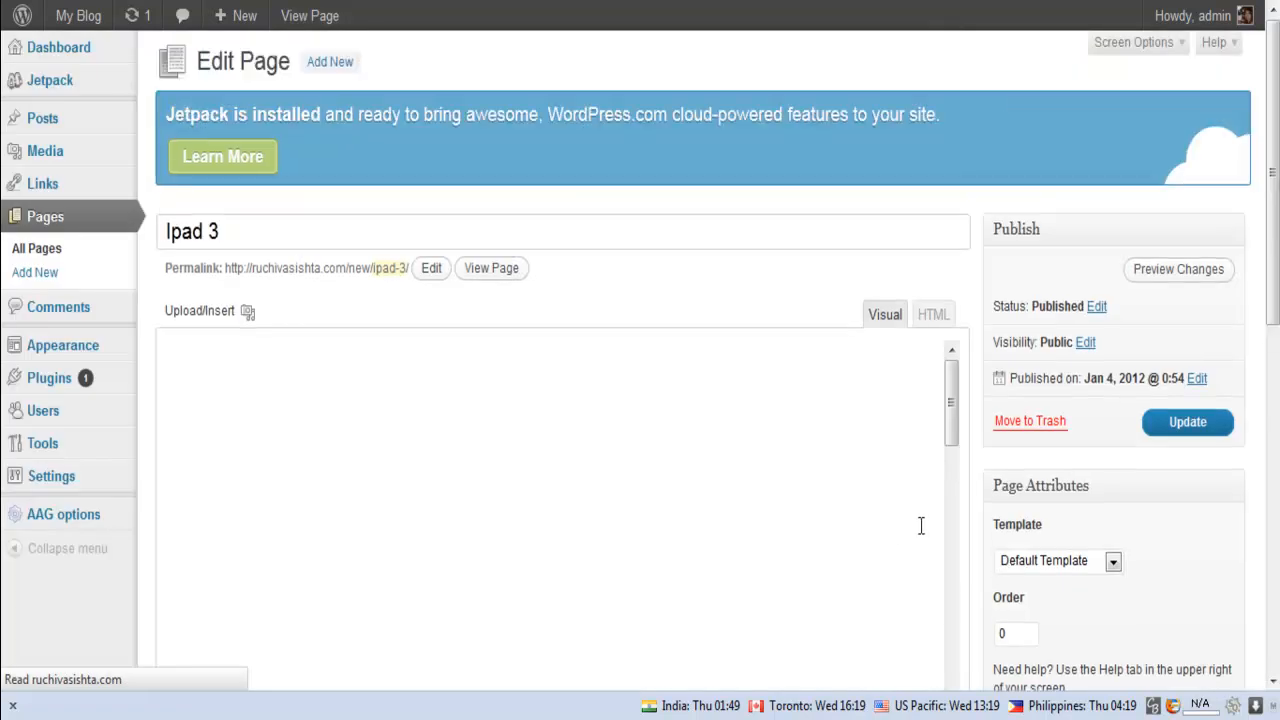
Step: Open the media library and upload the image performance.jpg as new media
{"action": "scroll", "coordinate": [921, 525], "scroll_direction": "down", "scroll_amount": 5}
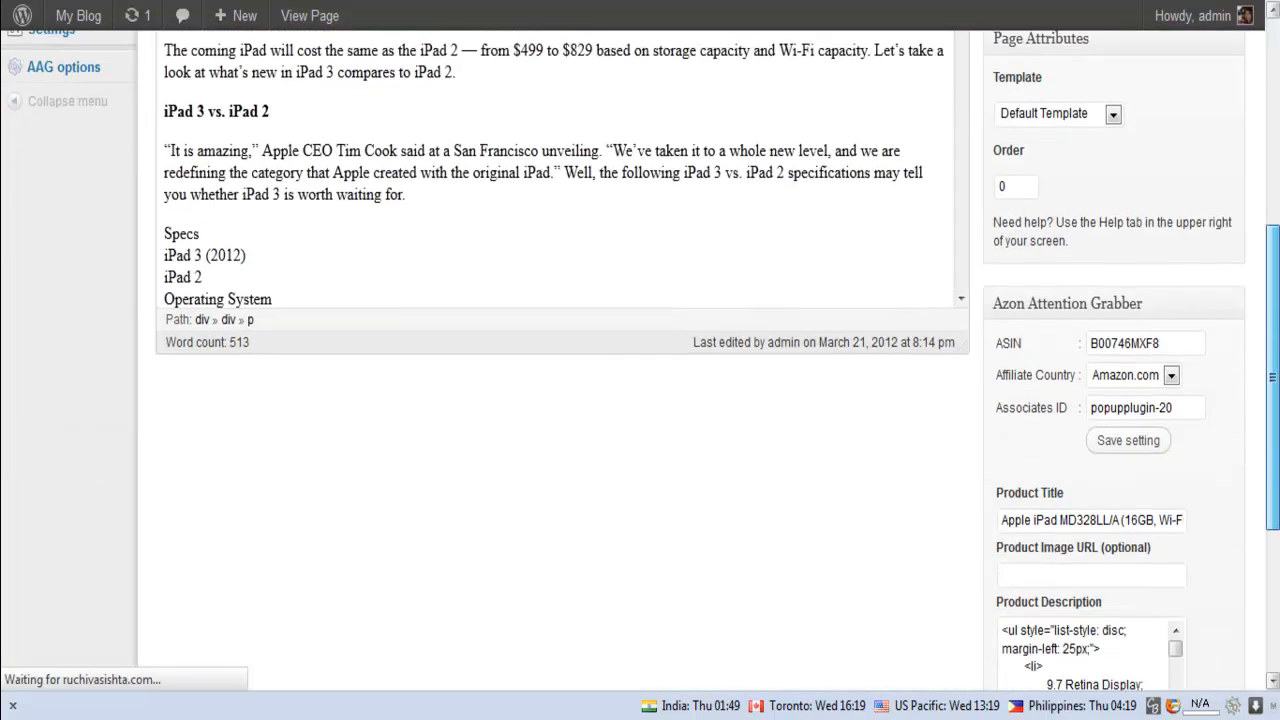
{"action": "scroll", "coordinate": [1077, 577], "scroll_direction": "down", "scroll_amount": 2}
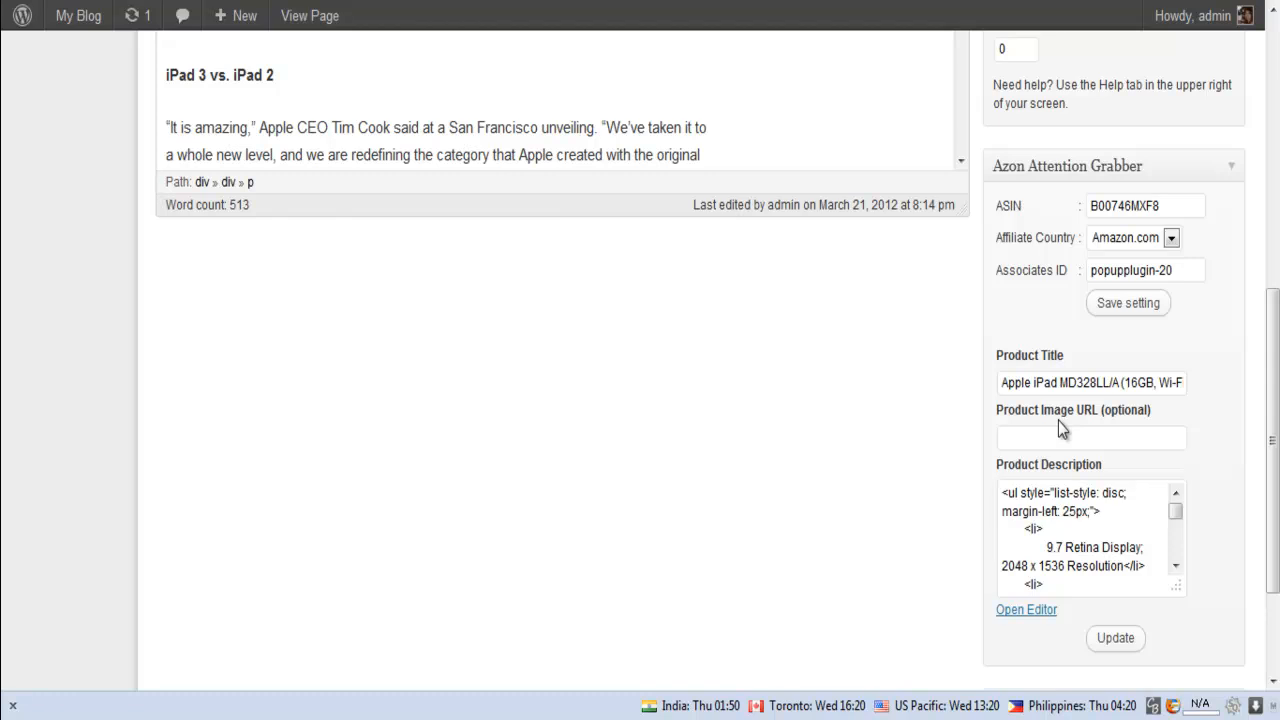
{"action": "left_click_drag", "start_coordinate": [1277, 411], "coordinate": [1277, 146]}
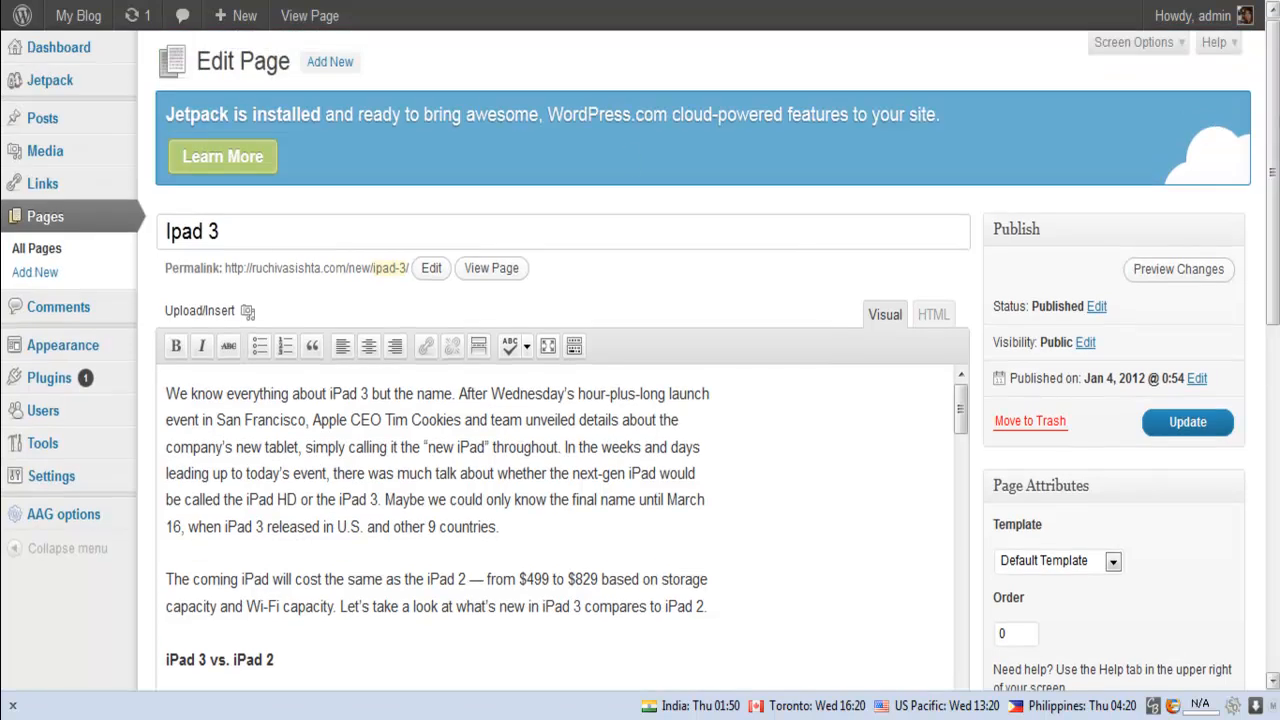
{"action": "right_click", "coordinate": [47, 156]}
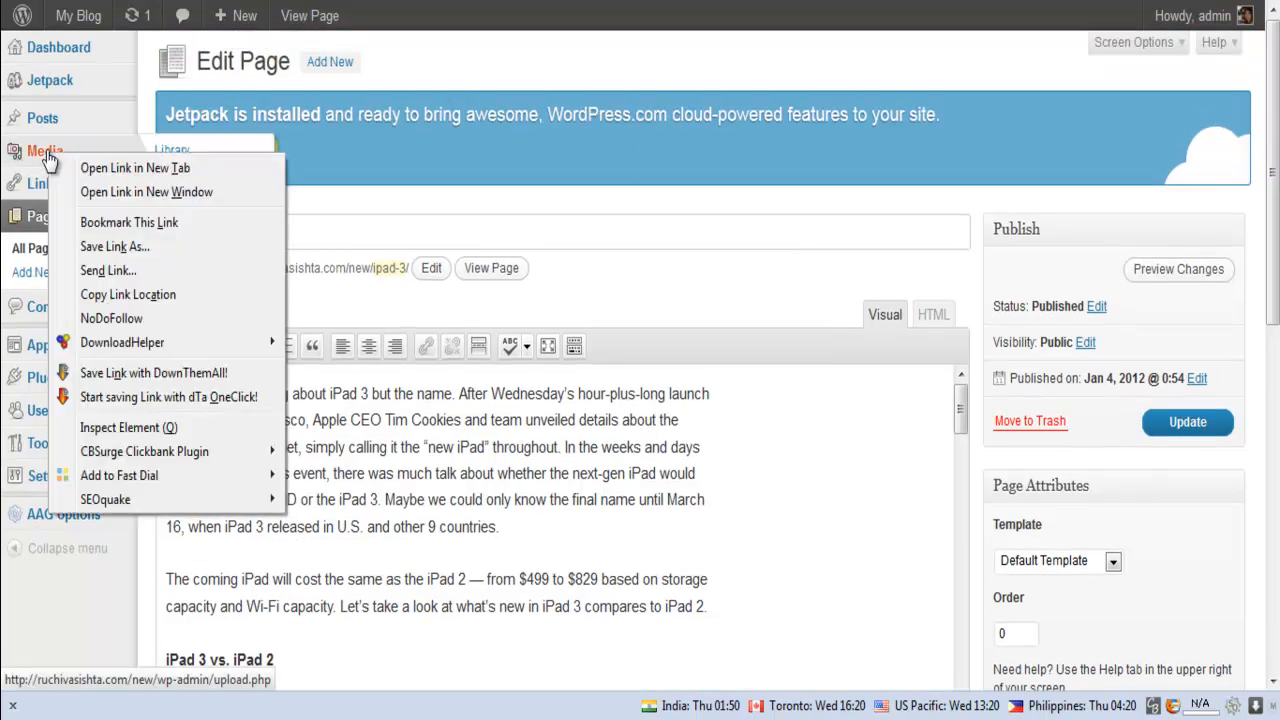
{"action": "key", "text": "Escape"}
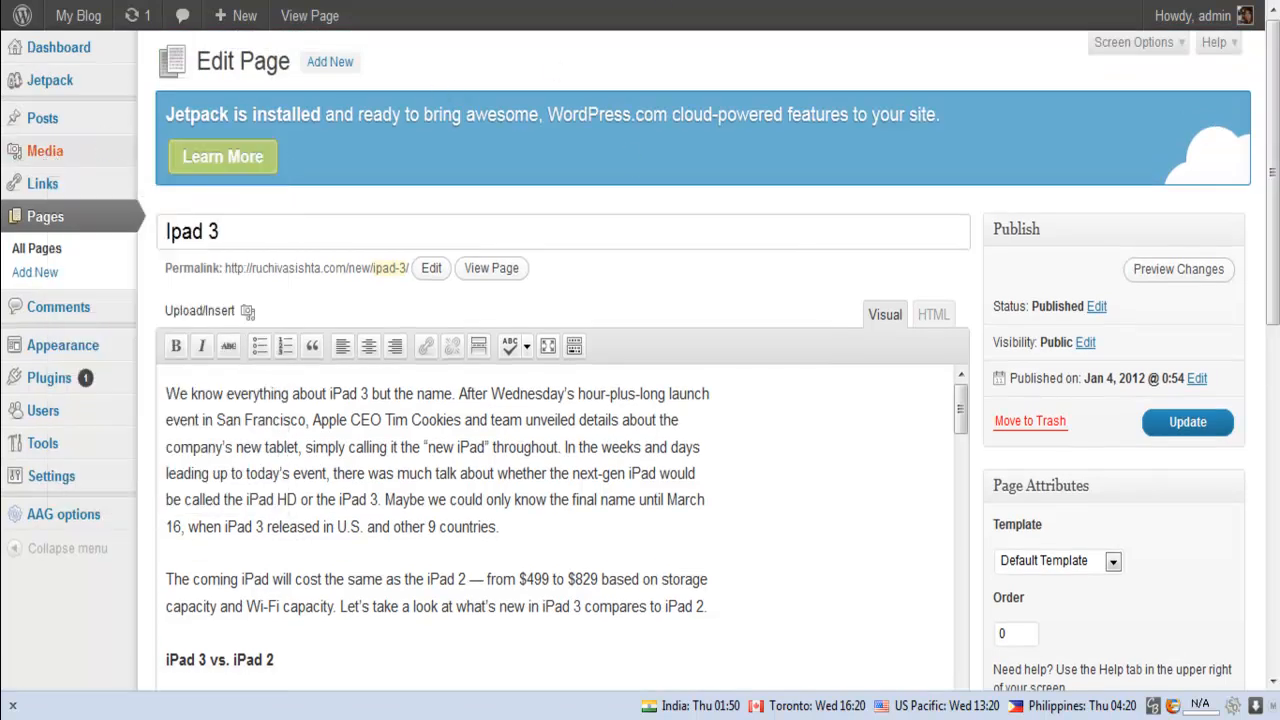
{"action": "left_click", "coordinate": [822, 1]}
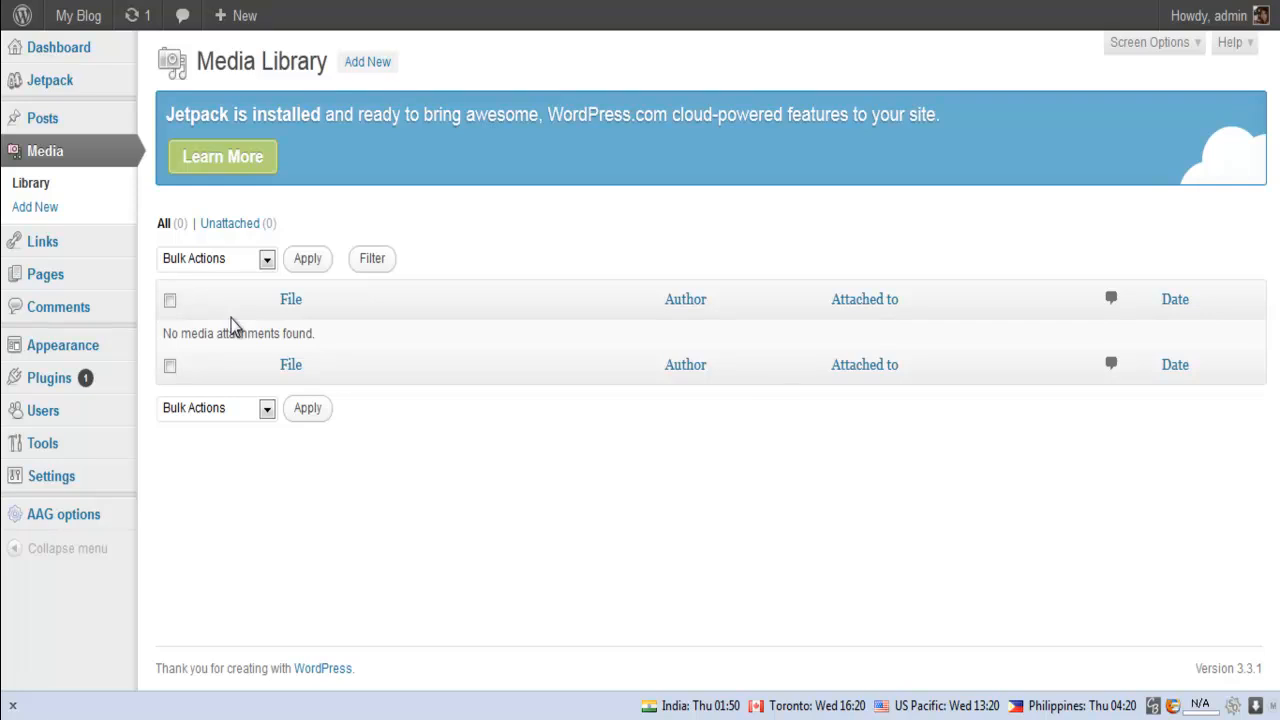
{"action": "left_click", "coordinate": [16, 208]}
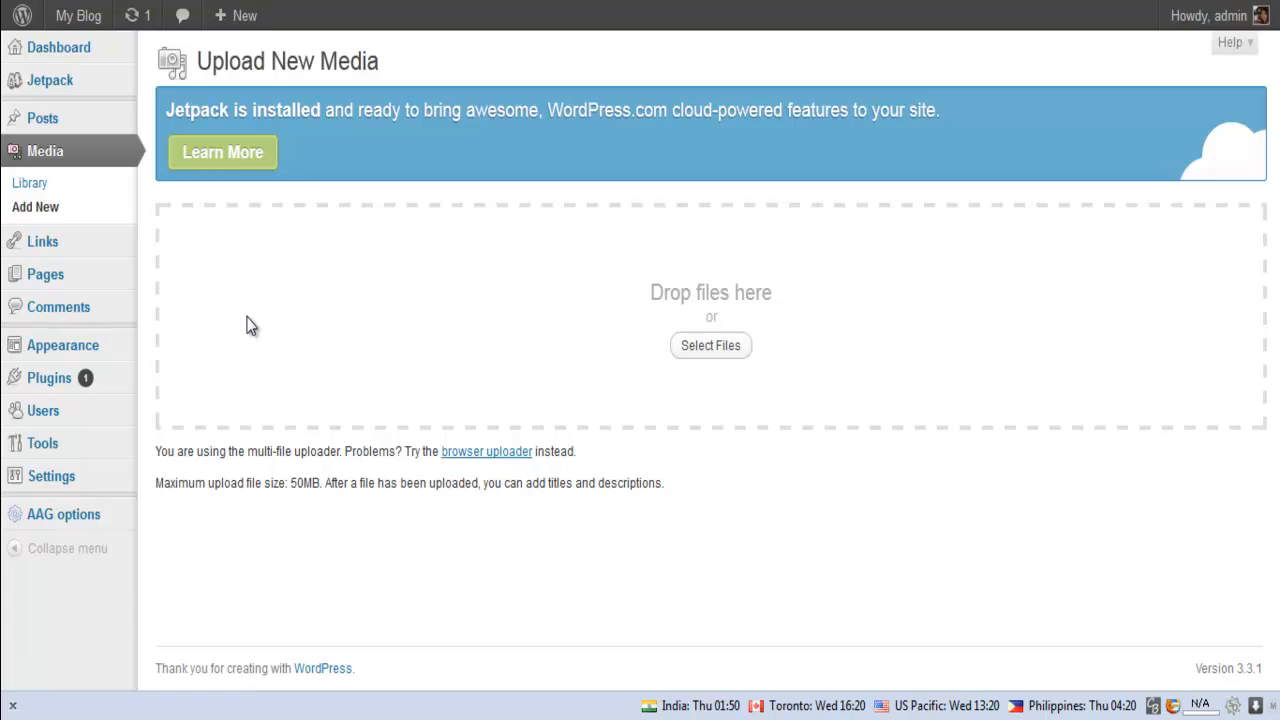
{"action": "left_click", "coordinate": [694, 340]}
{"action": "double_click", "coordinate": [343, 120]}
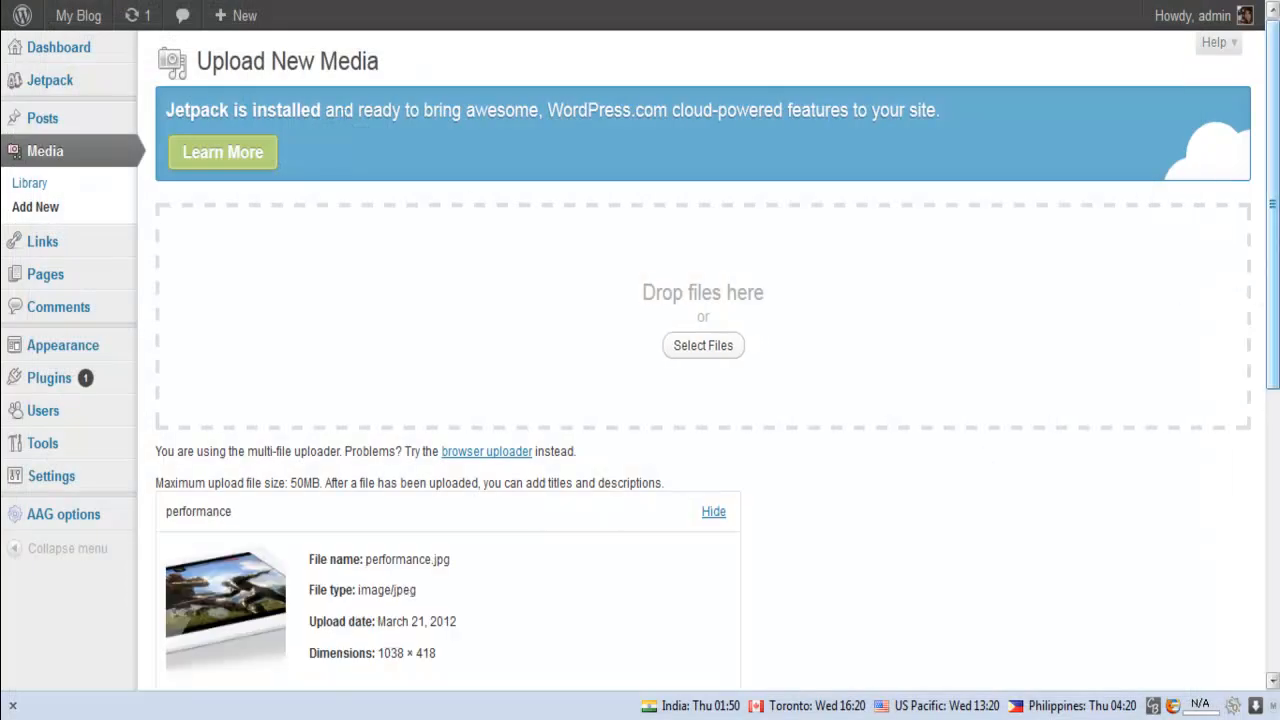
Step: Edit the uploaded performance image and scale it proportionally to a width of 250 pixels
{"action": "scroll", "coordinate": [643, 386], "scroll_direction": "down", "scroll_amount": 5}
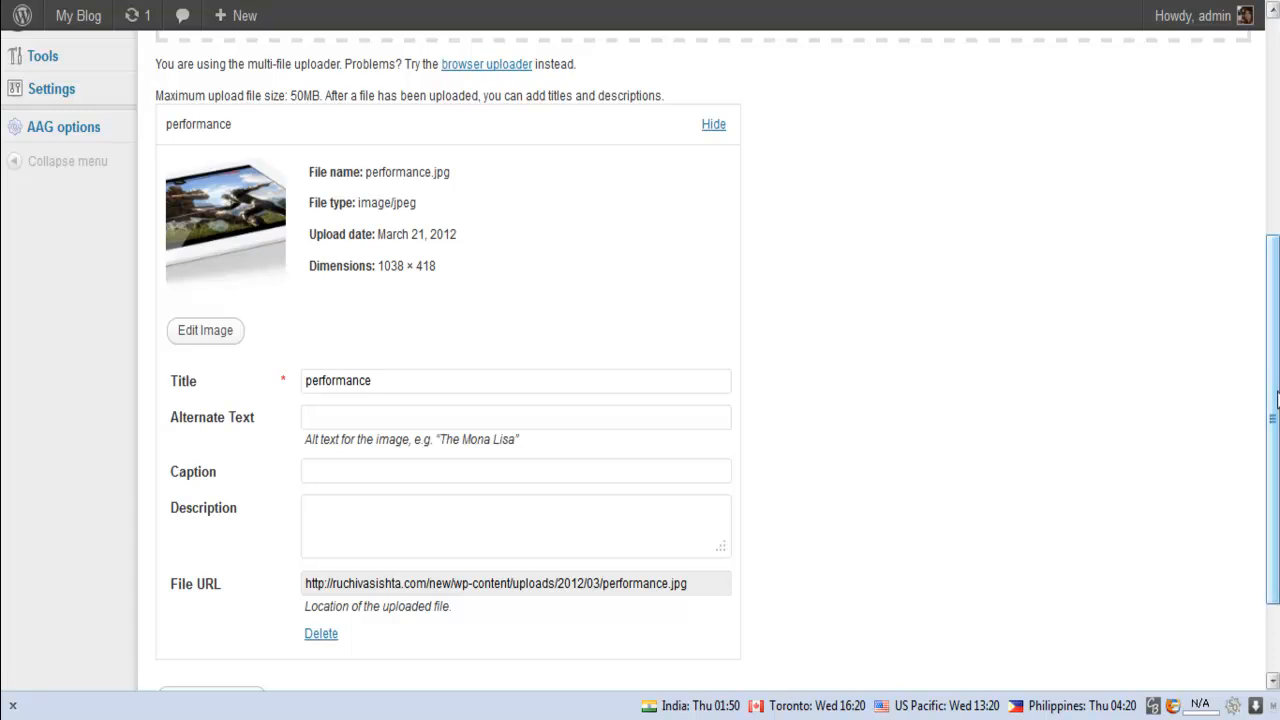
{"action": "scroll", "coordinate": [1273, 420], "scroll_direction": "down", "scroll_amount": 1}
{"action": "left_click_drag", "start_coordinate": [1273, 463], "coordinate": [1273, 461]}
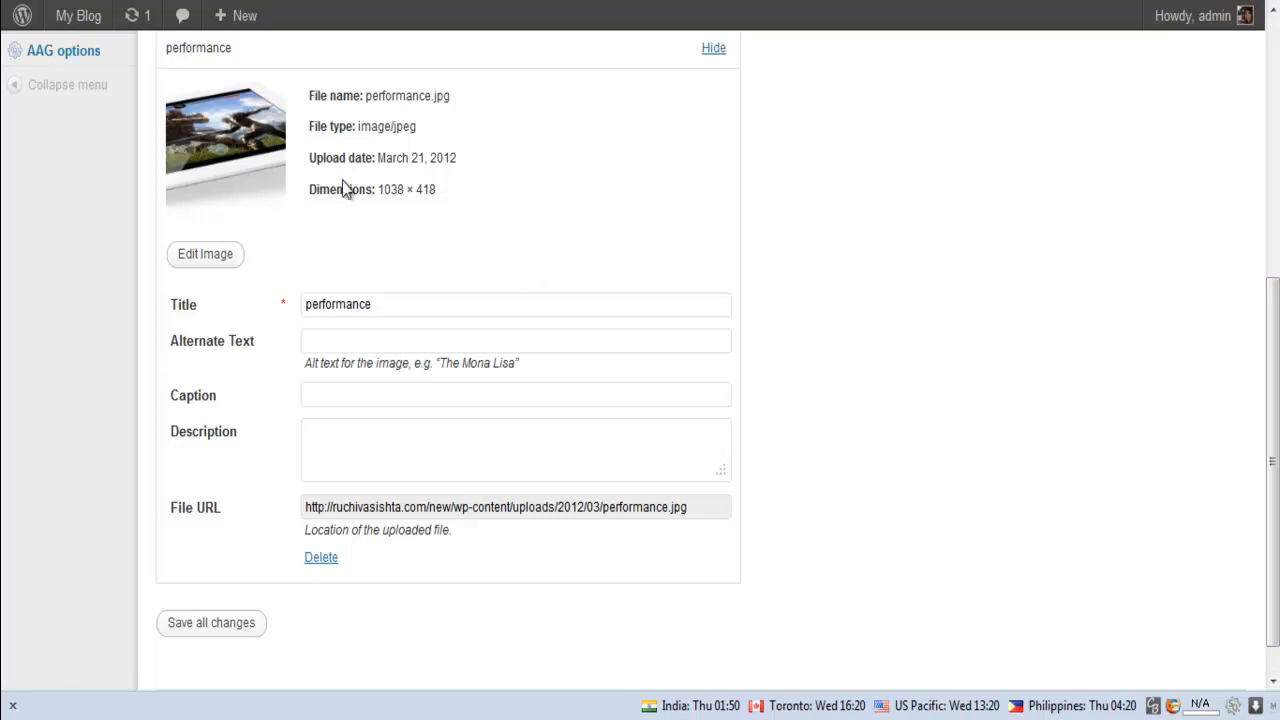
{"action": "left_click", "coordinate": [218, 266]}
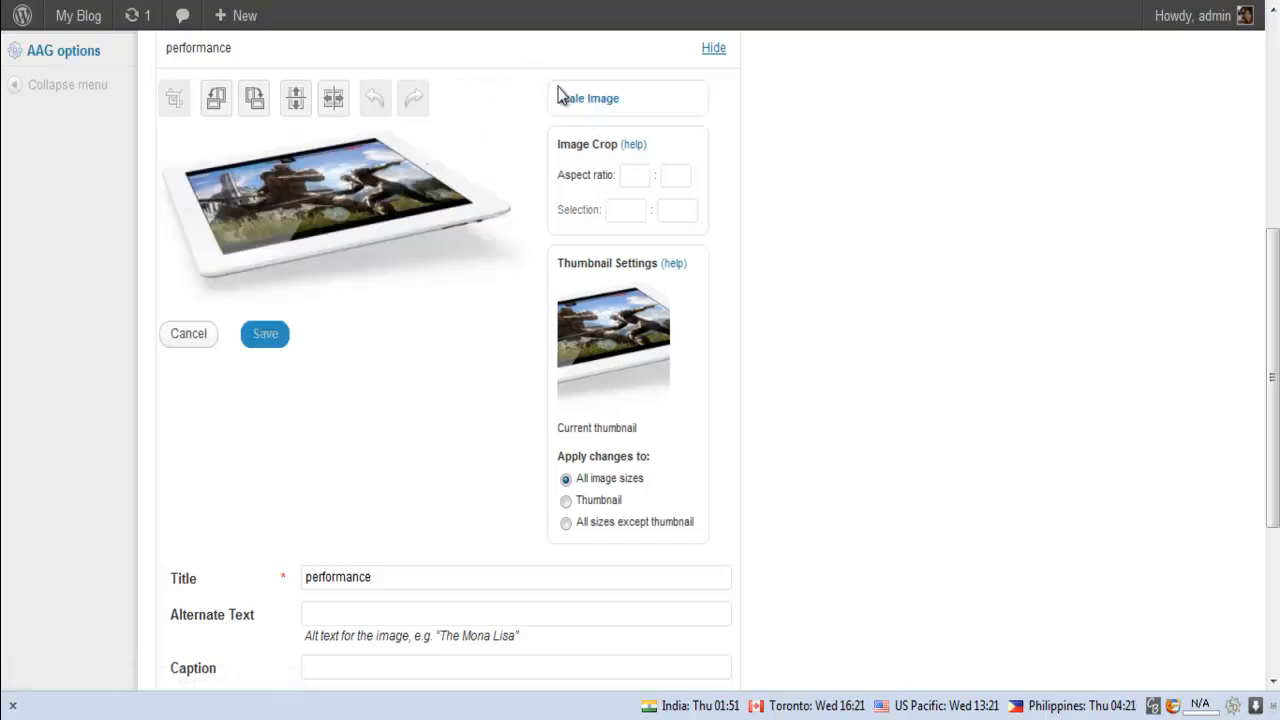
{"action": "left_click", "coordinate": [571, 100]}
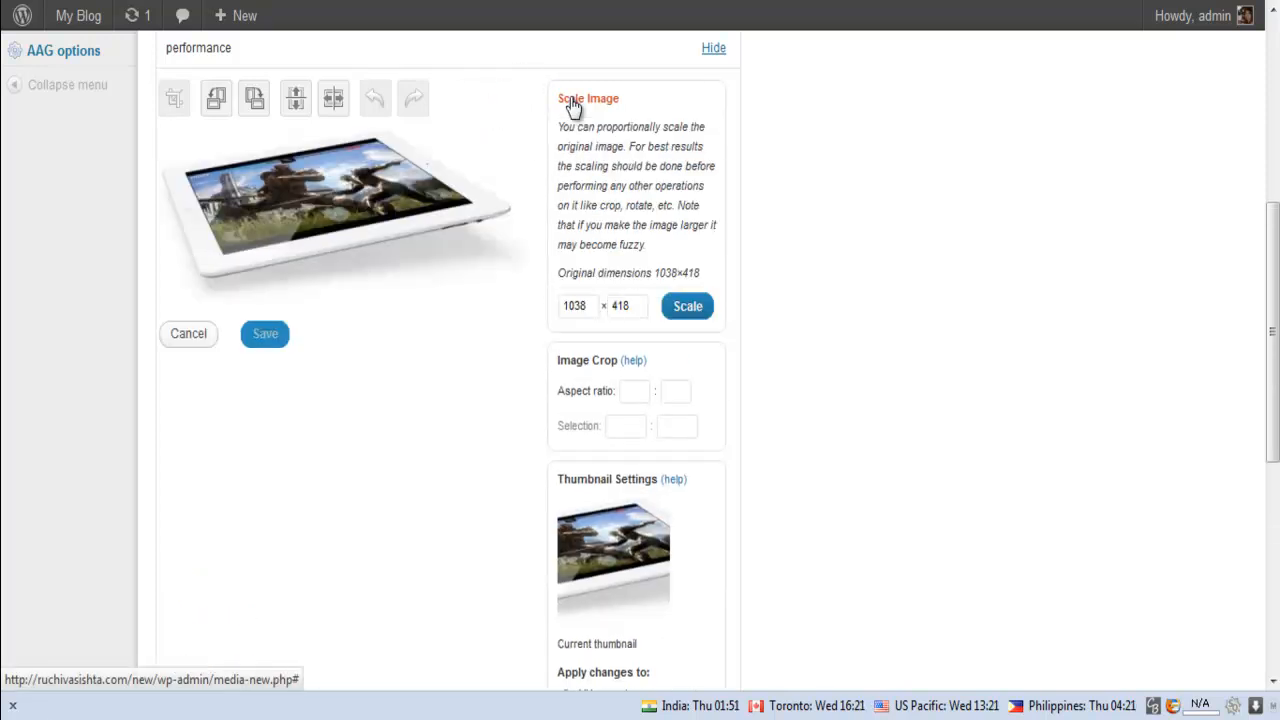
{"action": "left_click_drag", "start_coordinate": [594, 302], "coordinate": [560, 312]}
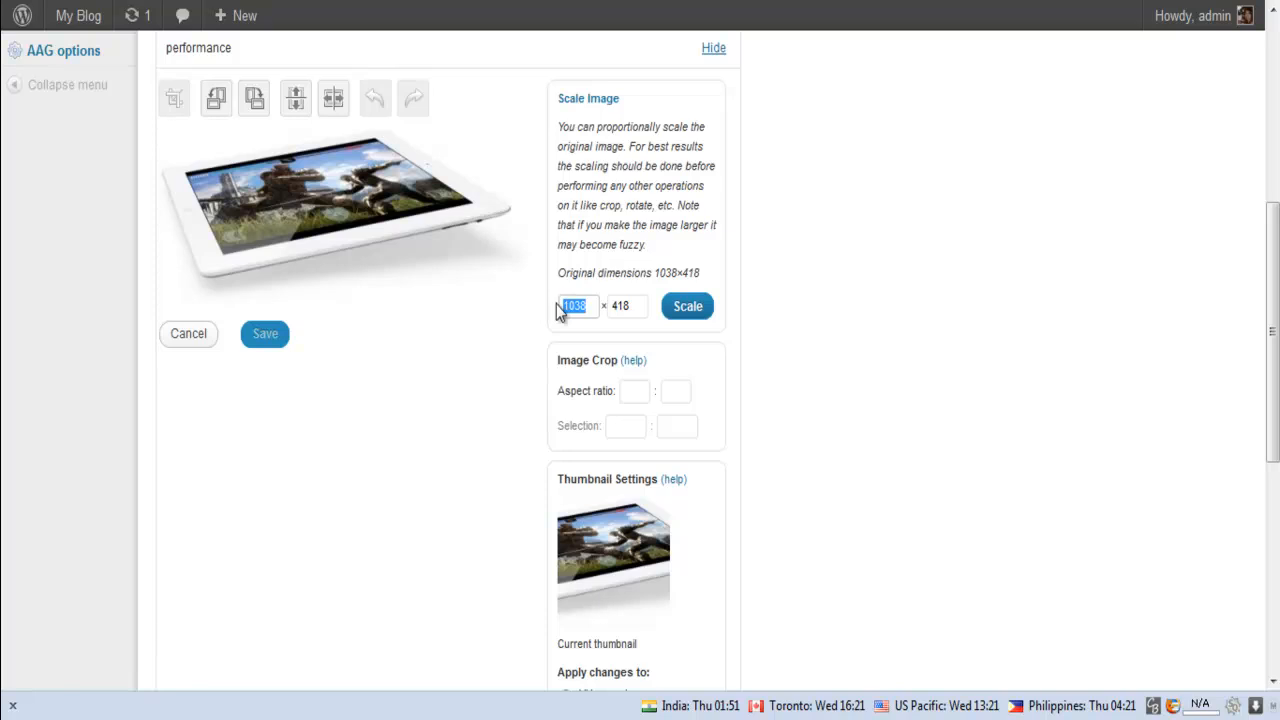
{"action": "key", "text": "BackSpace"}
{"action": "type", "text": "250"}
{"action": "left_click", "coordinate": [686, 310]}
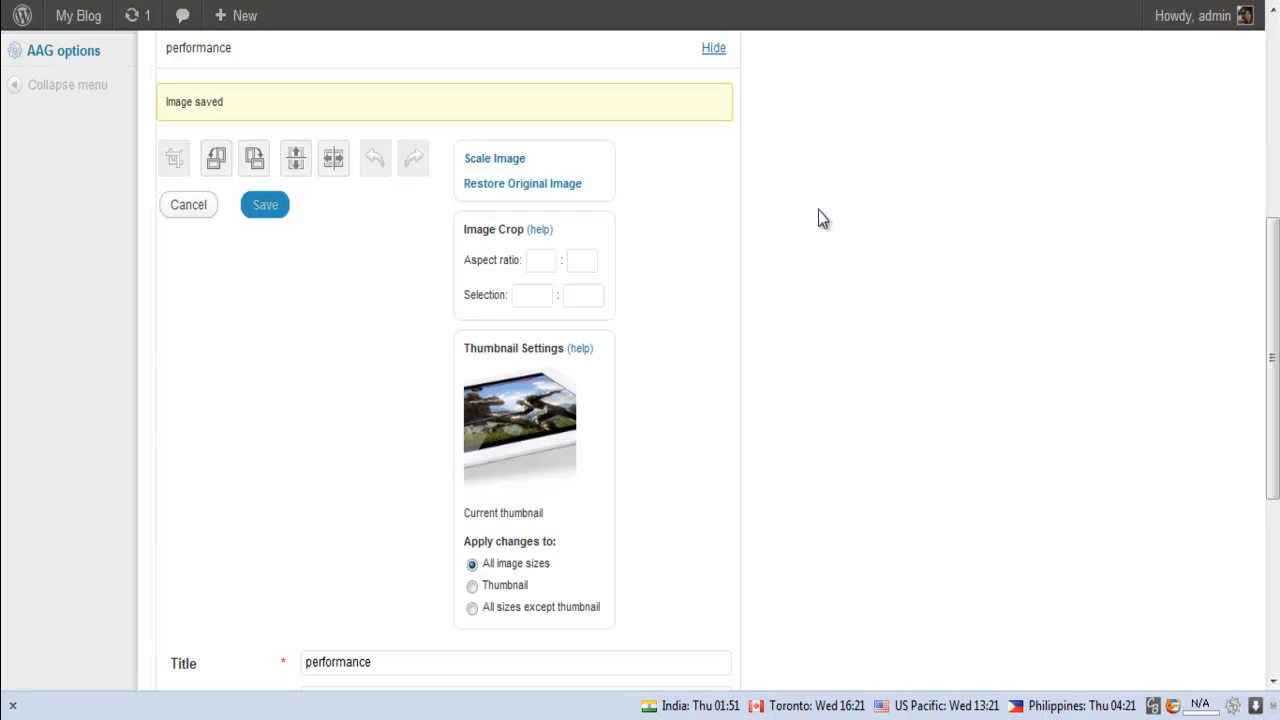
Step: Open the scaled performance image for editing from the media library and select its full File URL for copying
{"action": "left_click_drag", "start_coordinate": [1273, 300], "coordinate": [1273, 450]}
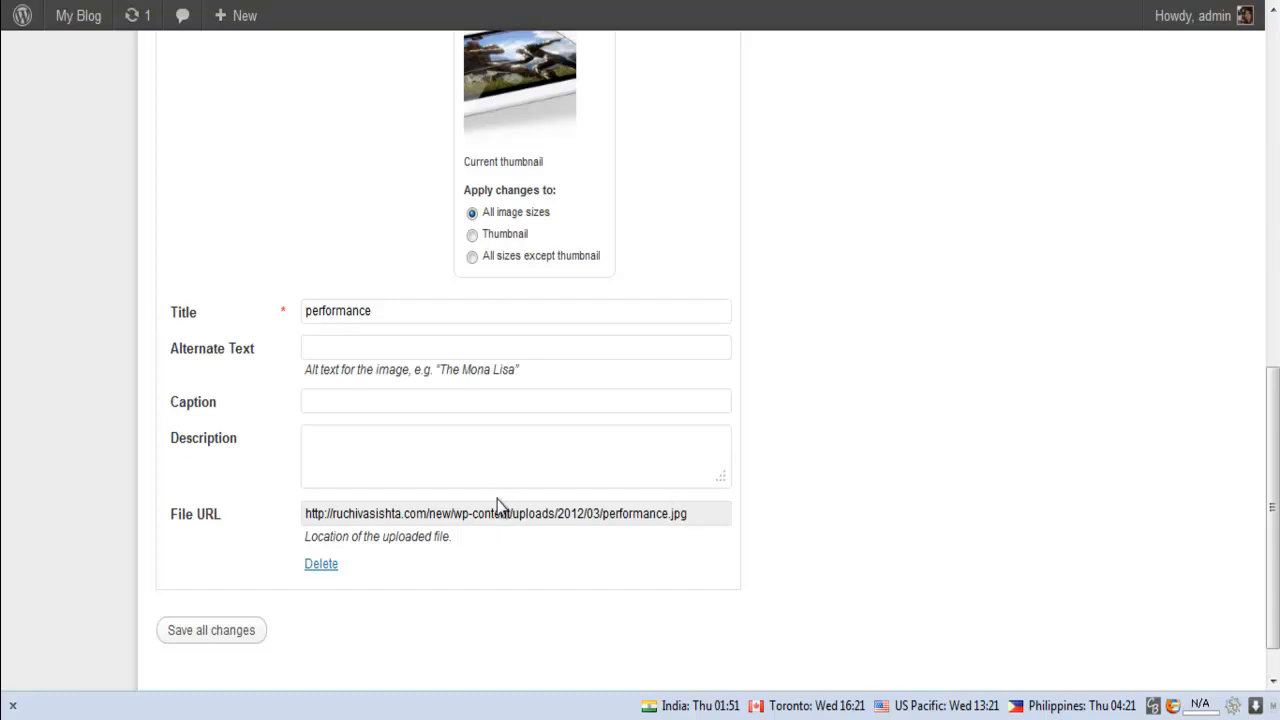
{"action": "scroll", "coordinate": [975, 118], "scroll_direction": "up", "scroll_amount": 10}
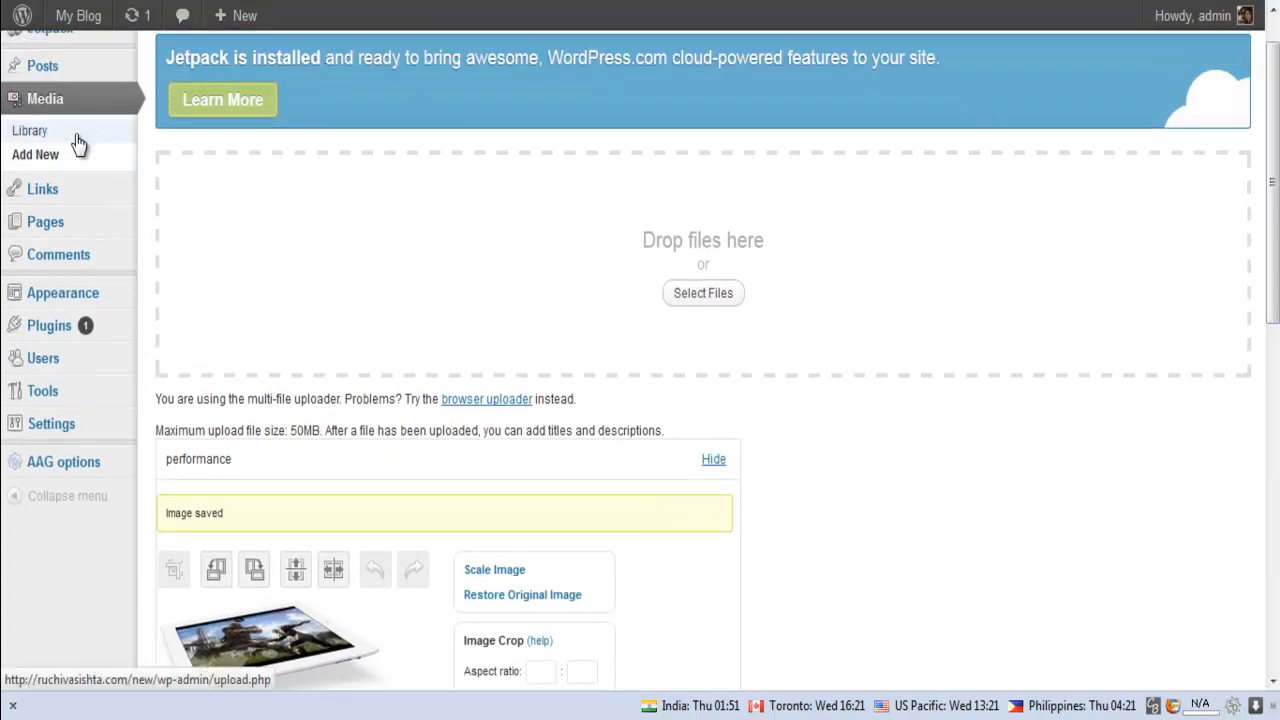
{"action": "left_click", "coordinate": [78, 138]}
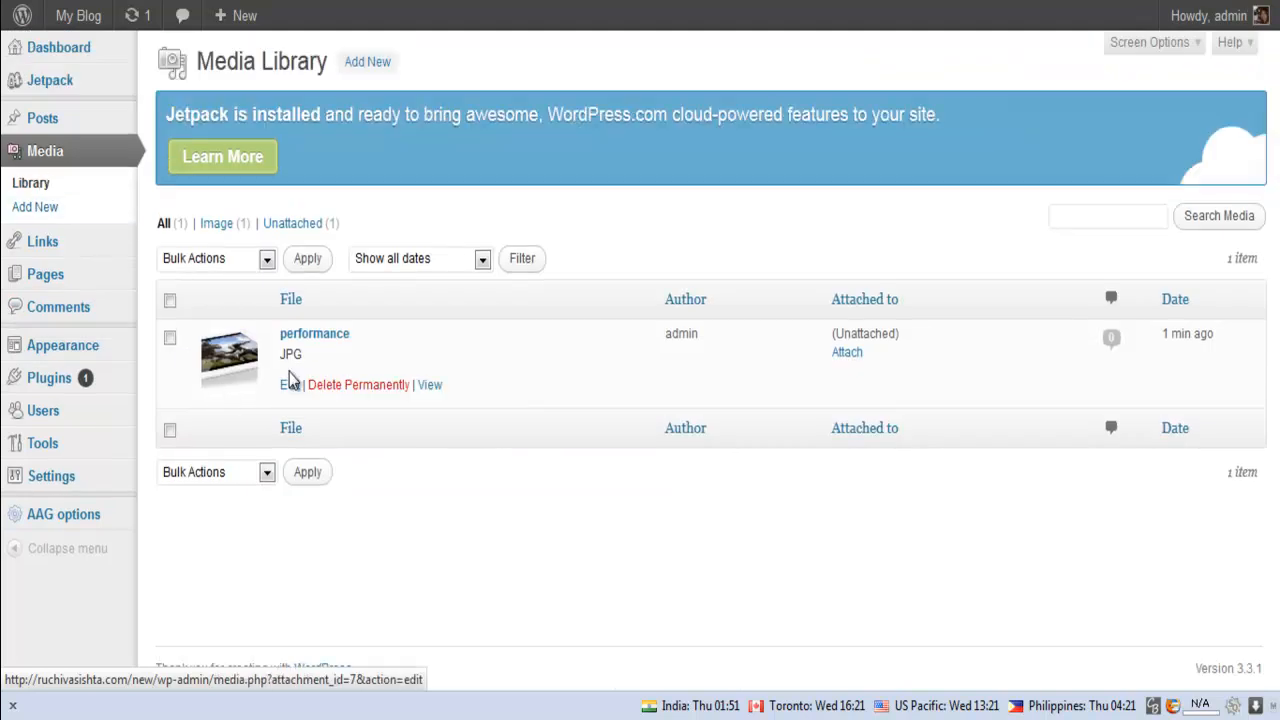
{"action": "left_click", "coordinate": [290, 386]}
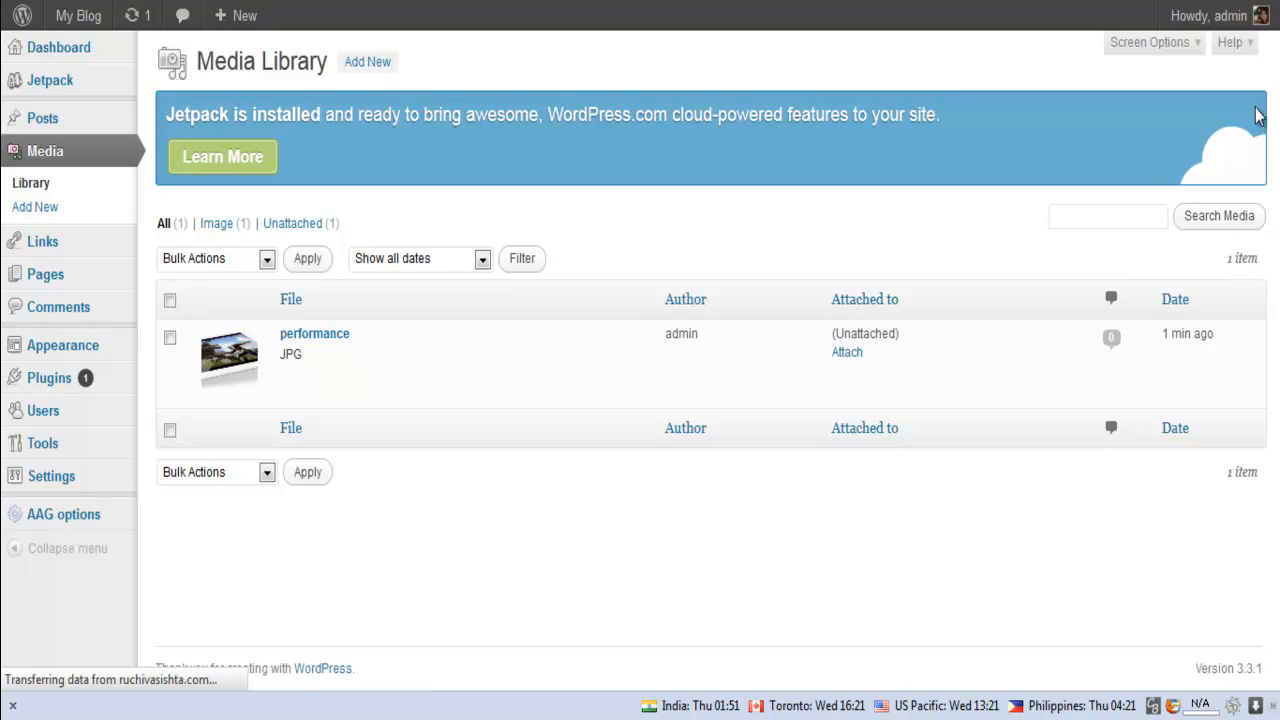
{"action": "scroll", "coordinate": [1228, 140], "scroll_direction": "down", "scroll_amount": 3}
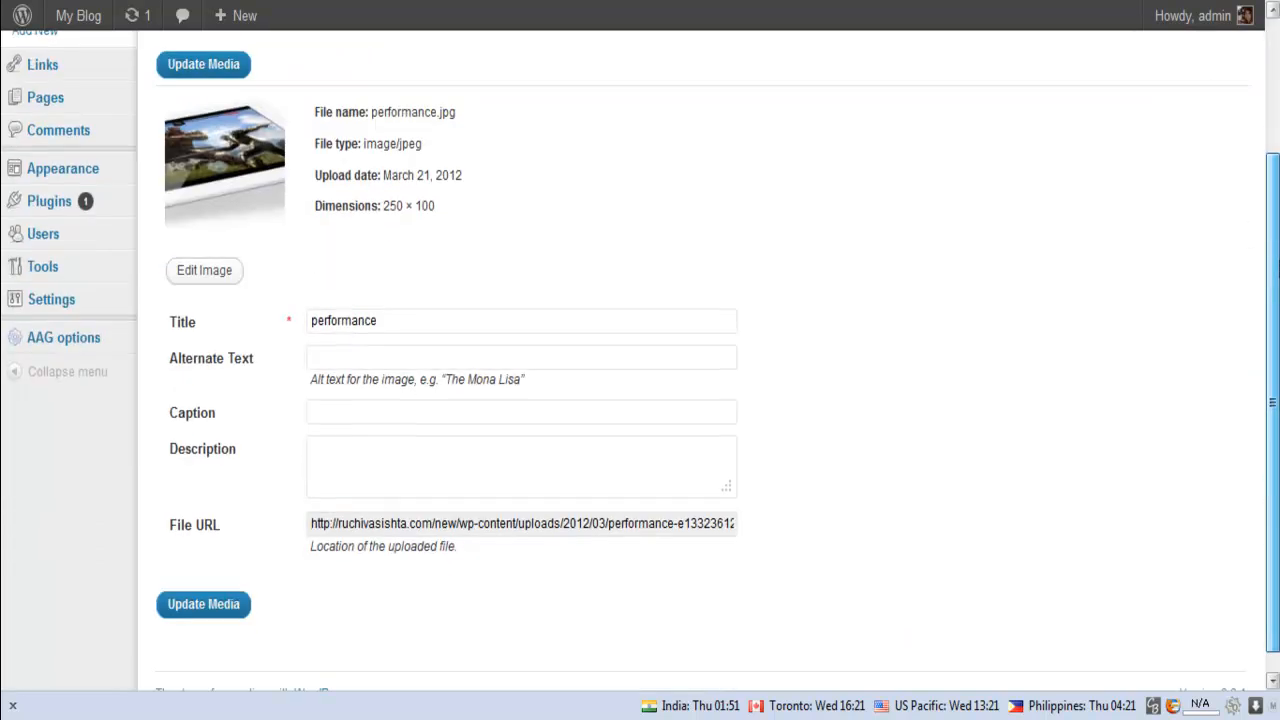
{"action": "left_click_drag", "start_coordinate": [677, 500], "coordinate": [763, 500]}
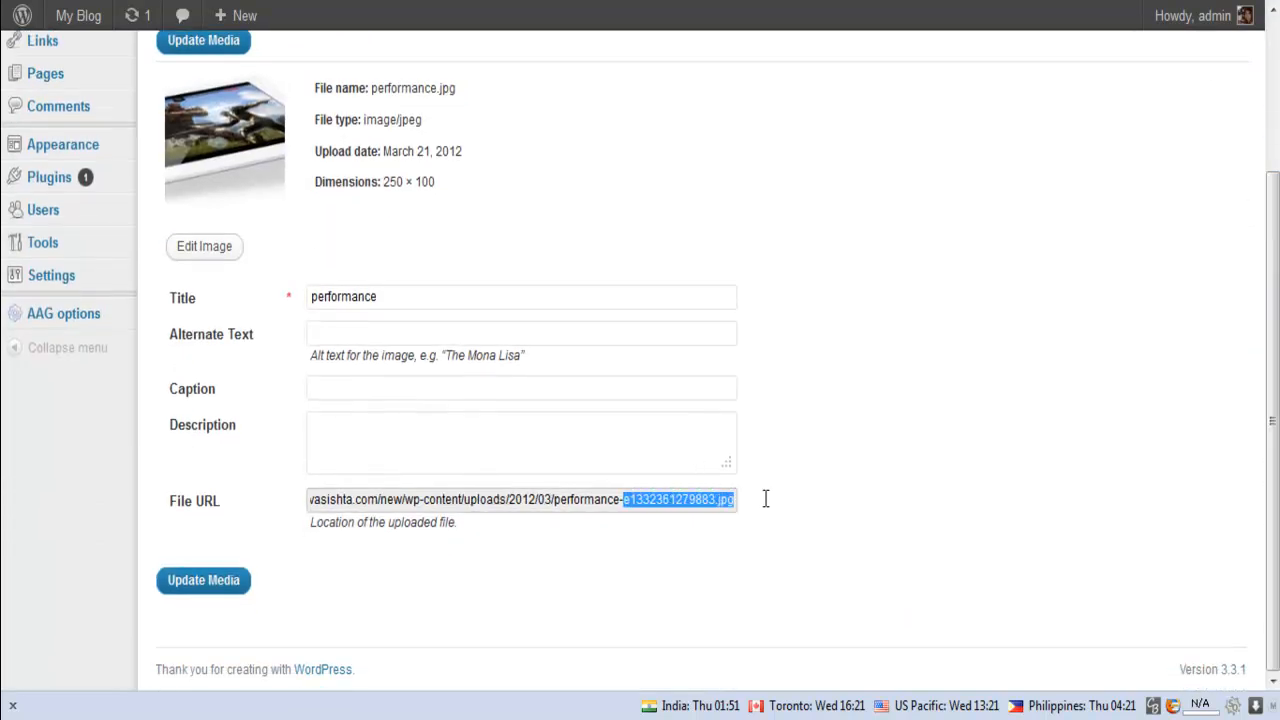
{"action": "left_click", "coordinate": [671, 499]}
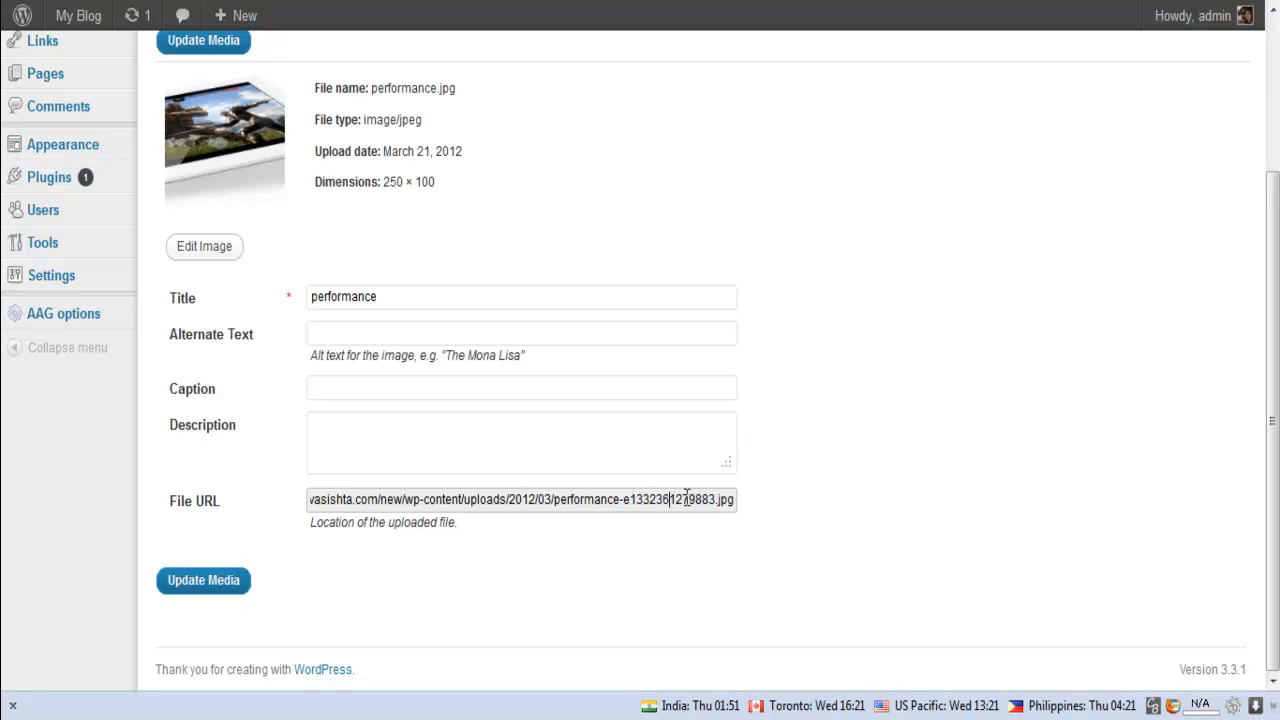
{"action": "triple_click", "coordinate": [687, 497]}
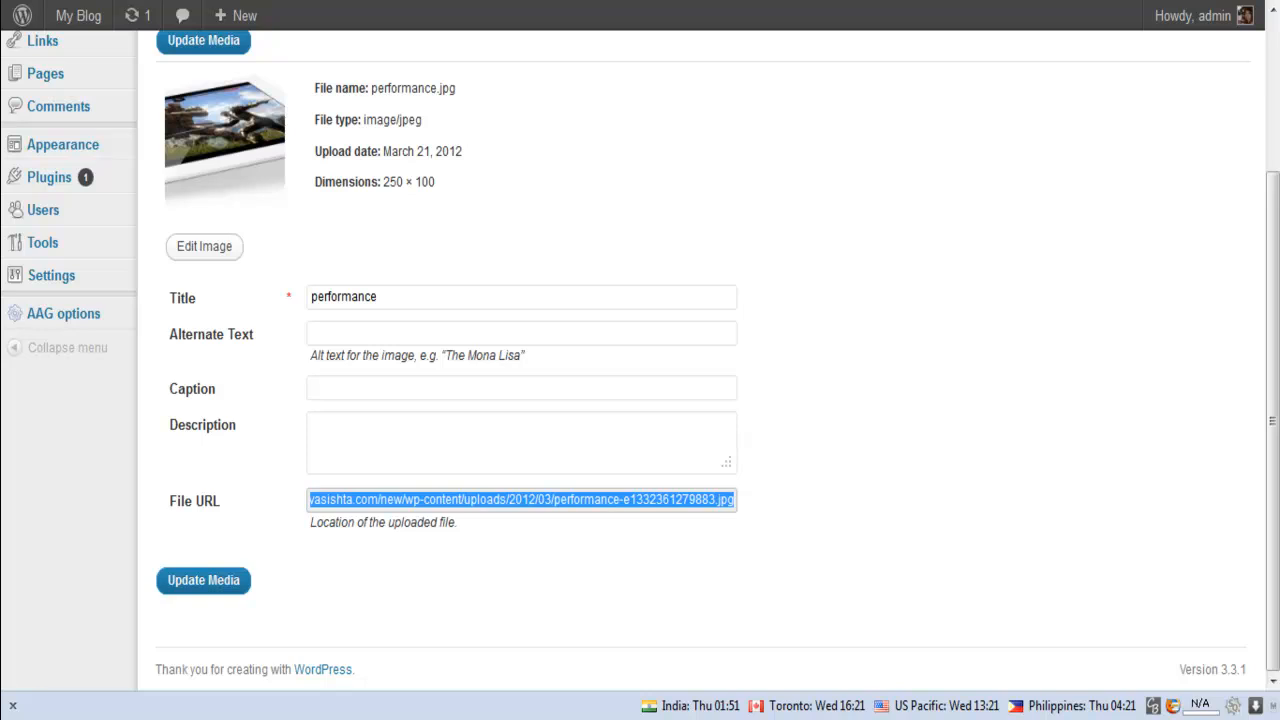
Step: Paste the copied image address as the Product Image URL in the Ipad 3 page's Azon Attention Grabber settings and update them
{"action": "key", "text": "ctrl+Tab"}
{"action": "left_click_drag", "start_coordinate": [1273, 109], "coordinate": [1276, 405]}
{"action": "left_click", "coordinate": [1123, 389]}
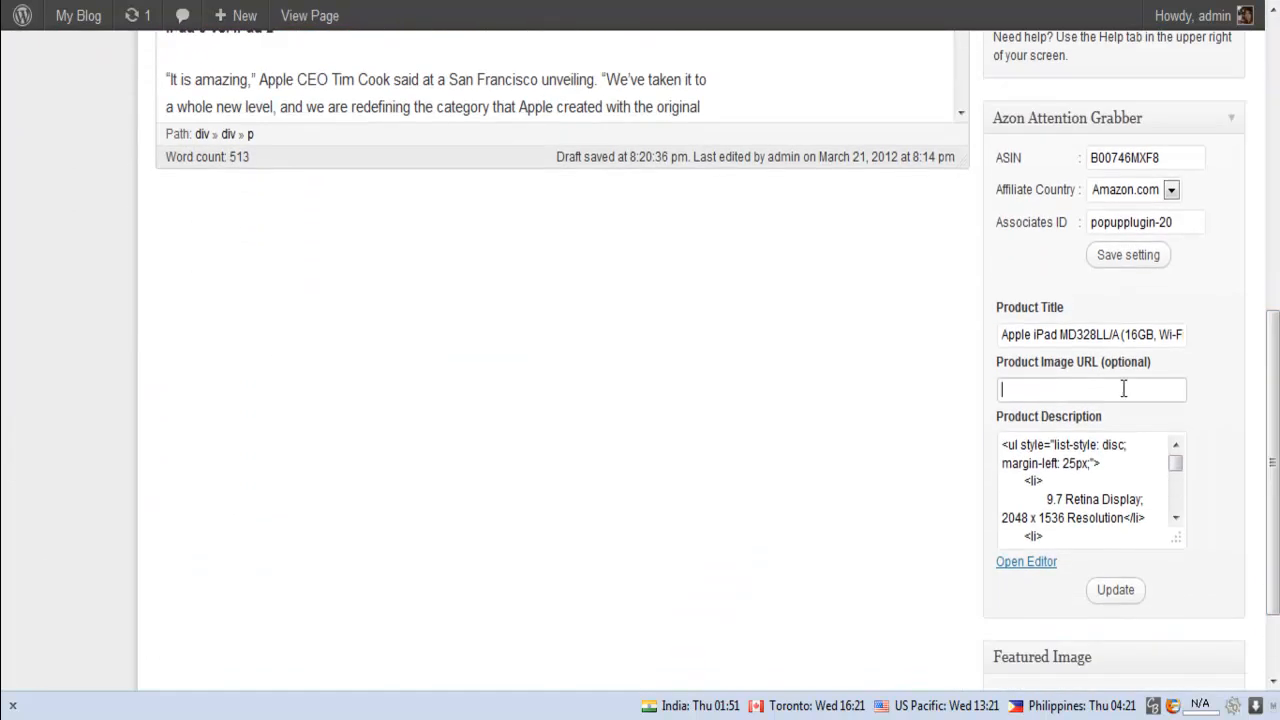
{"action": "key", "text": "ctrl+v"}
{"action": "left_click", "coordinate": [1118, 591]}
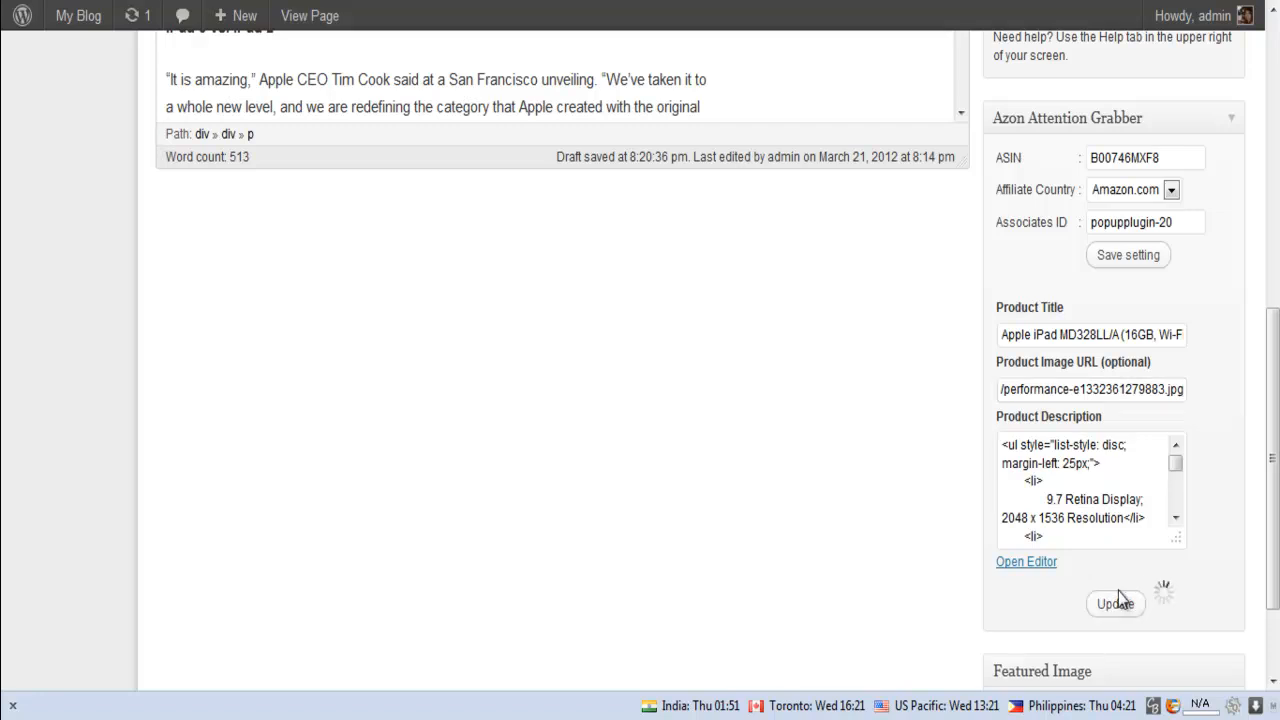
Step: Open the AAG Popup Settings and look through the header image, colour, font size and cart button options
{"action": "left_click_drag", "start_coordinate": [1273, 450], "coordinate": [1273, 183]}
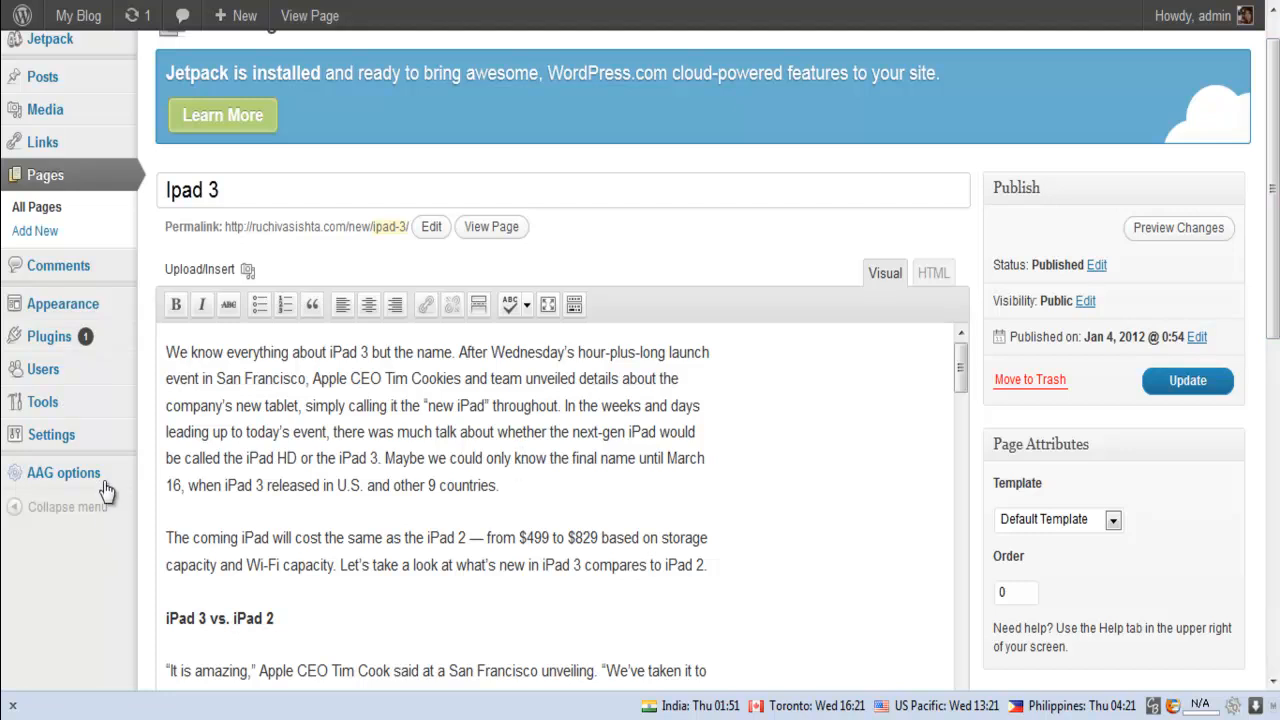
{"action": "mouse_move", "coordinate": [105, 488]}
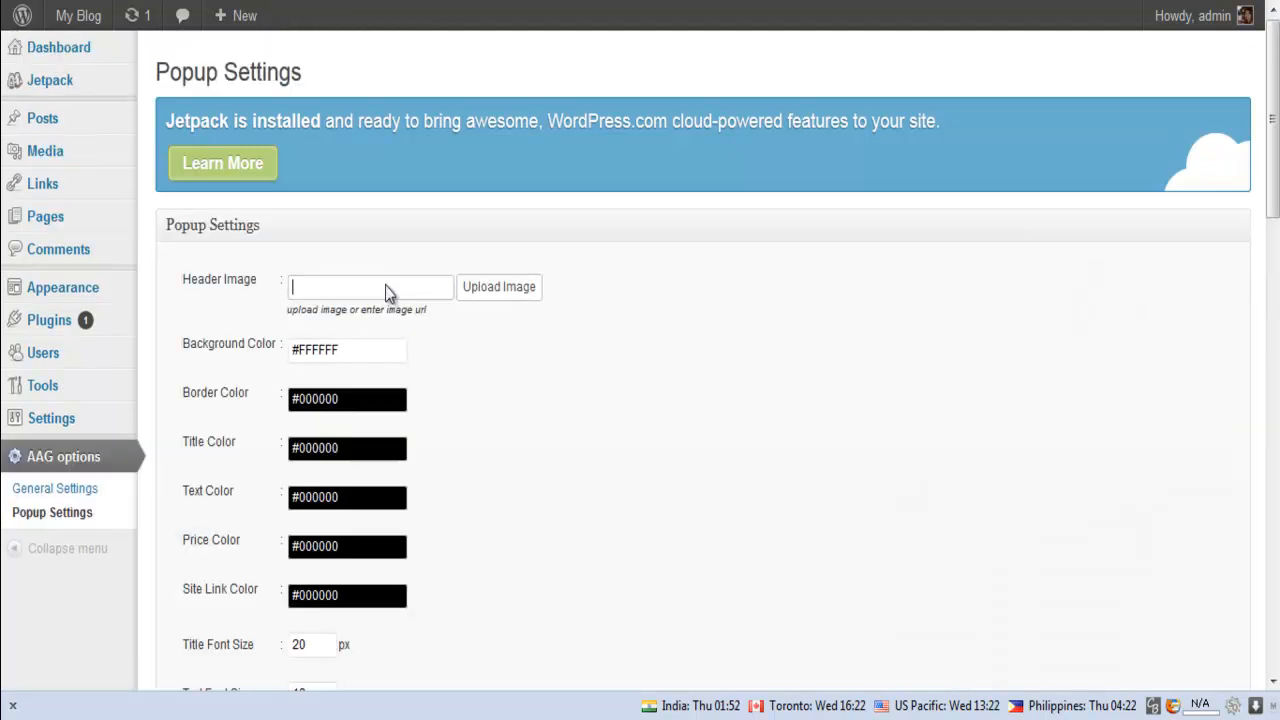
{"action": "left_click", "coordinate": [385, 287]}
{"action": "scroll", "coordinate": [484, 392], "scroll_direction": "down", "scroll_amount": 1}
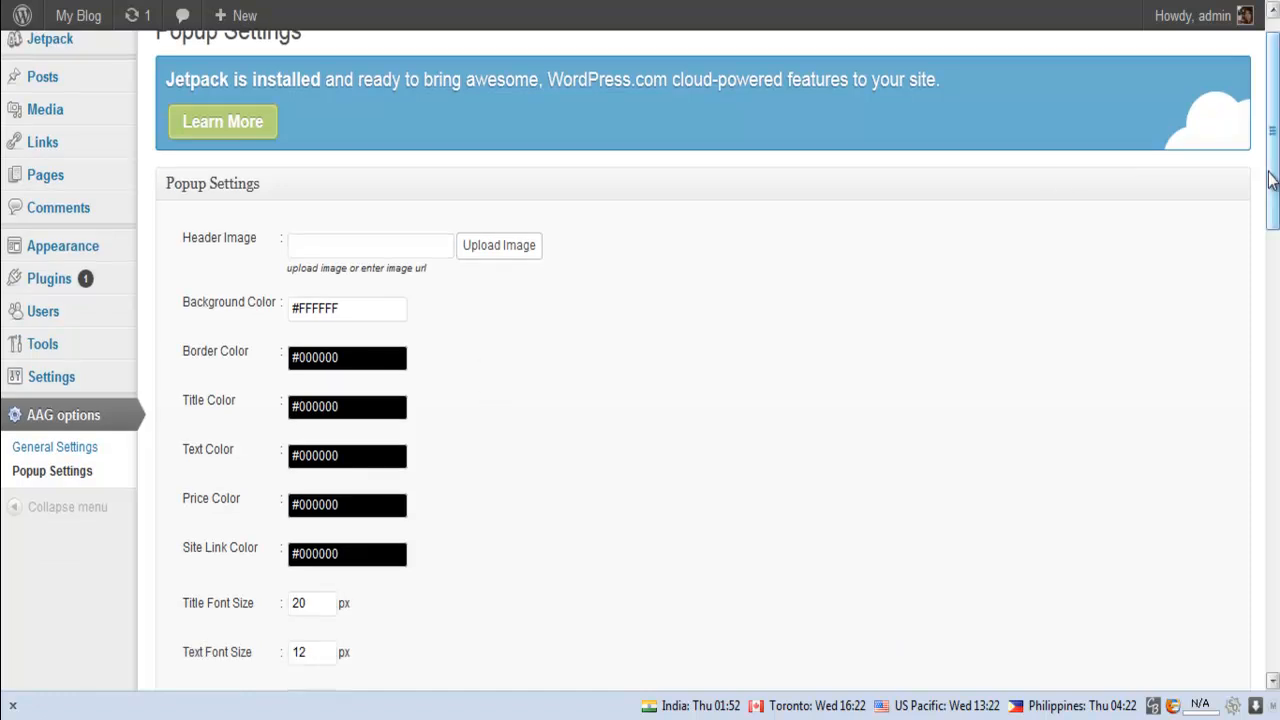
{"action": "mouse_move", "coordinate": [1273, 165]}
{"action": "left_mouse_down"}
{"action": "mouse_move", "coordinate": [1273, 185]}
{"action": "mouse_move", "coordinate": [1273, 163]}
{"action": "left_mouse_up"}
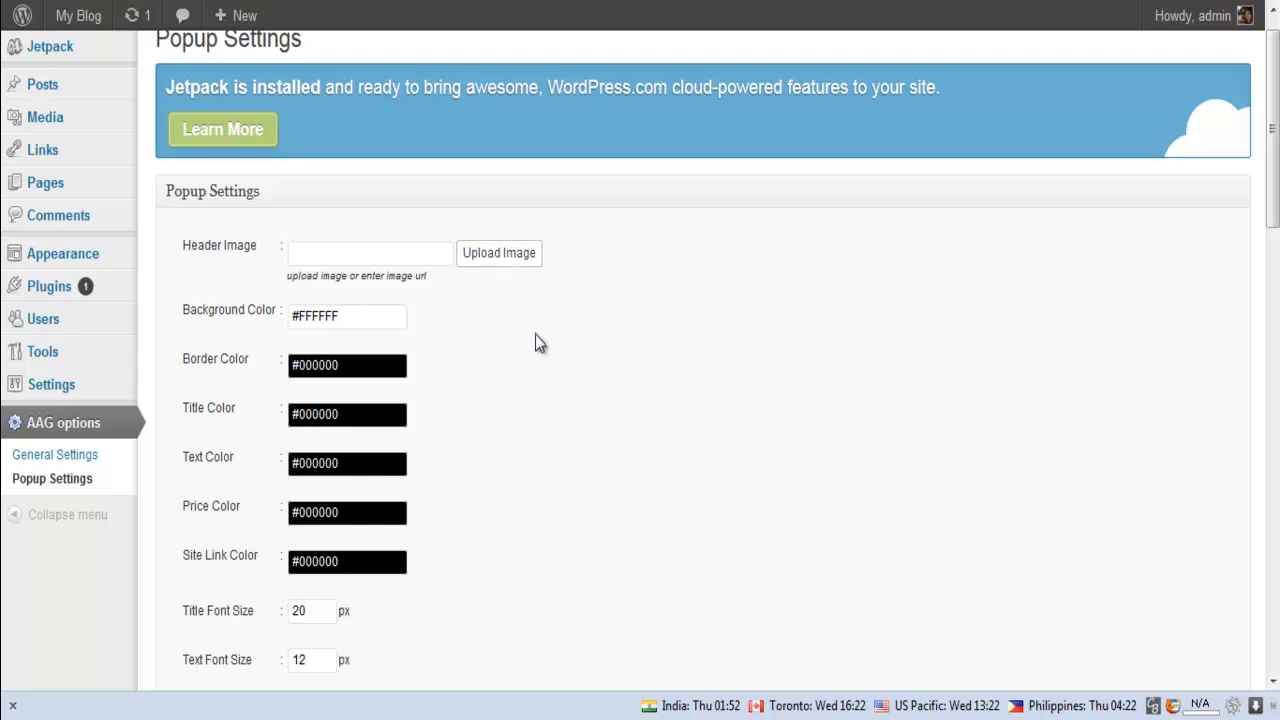
{"action": "scroll", "coordinate": [536, 362], "scroll_direction": "down", "scroll_amount": 2}
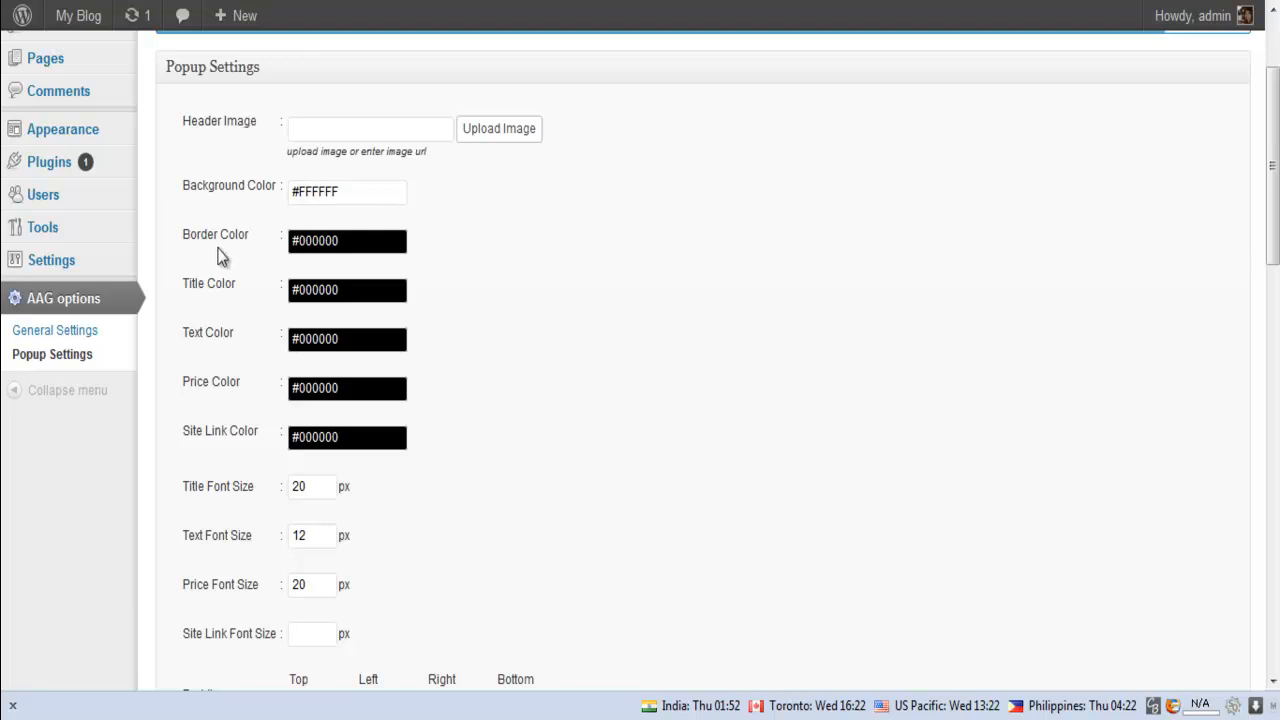
{"action": "left_click_drag", "start_coordinate": [1273, 121], "coordinate": [1275, 347]}
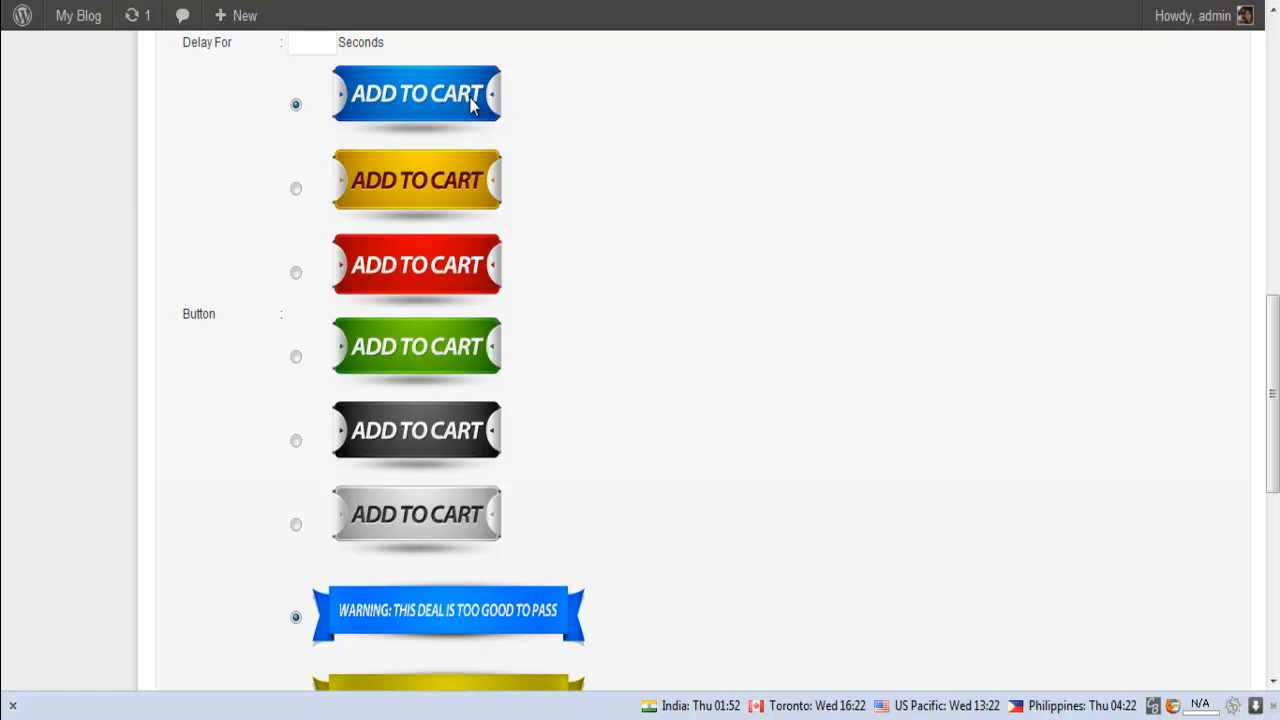
Step: Set the popup's Border Color to the blue #0c22be
{"action": "left_click_drag", "start_coordinate": [1272, 452], "coordinate": [1249, 266]}
{"action": "left_click", "coordinate": [364, 86]}
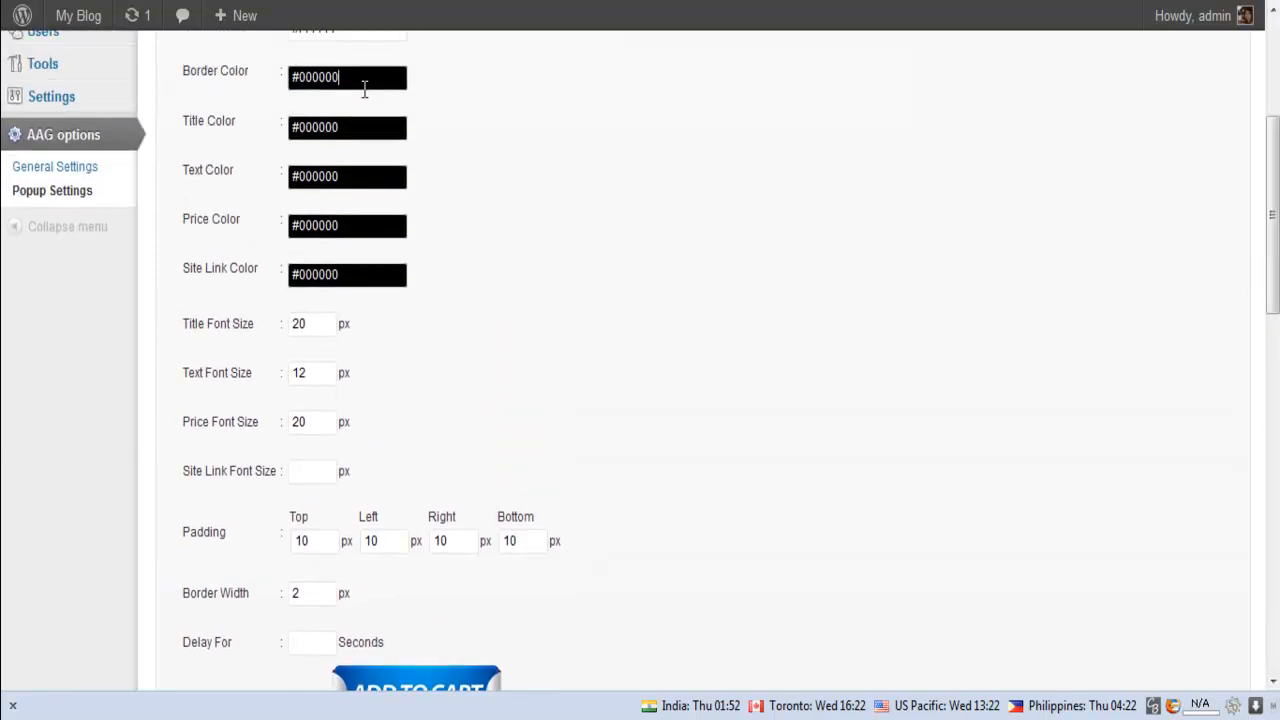
{"action": "left_click", "coordinate": [309, 251]}
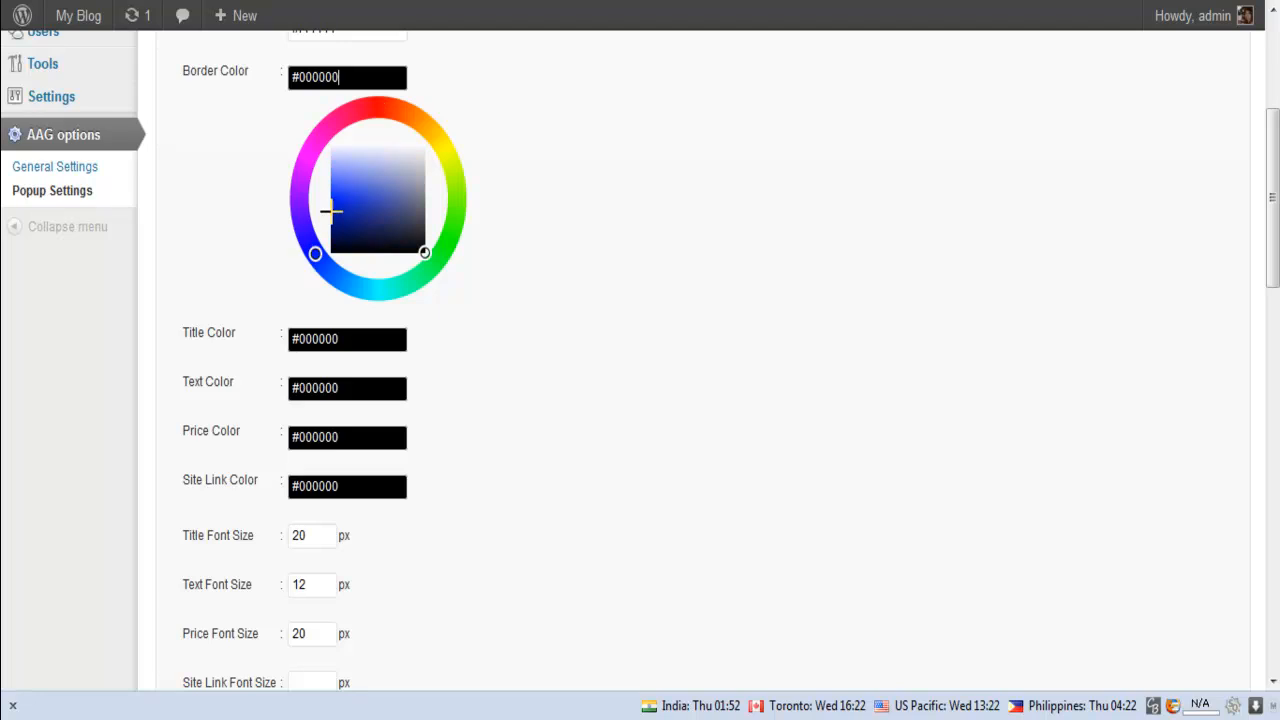
{"action": "left_click", "coordinate": [340, 197]}
{"action": "left_click_drag", "start_coordinate": [340, 196], "coordinate": [342, 208]}
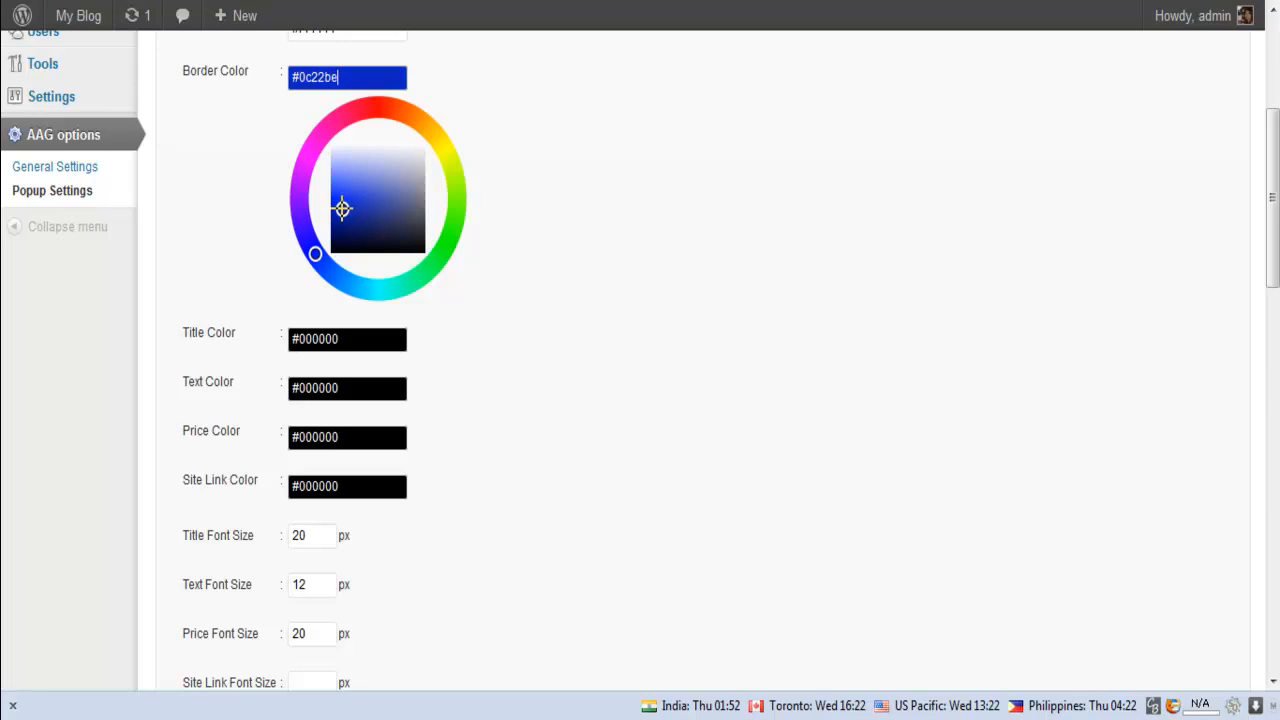
Step: Set the popup's Title Color to the red #f70b0b
{"action": "scroll", "coordinate": [602, 212], "scroll_direction": "down", "scroll_amount": 2}
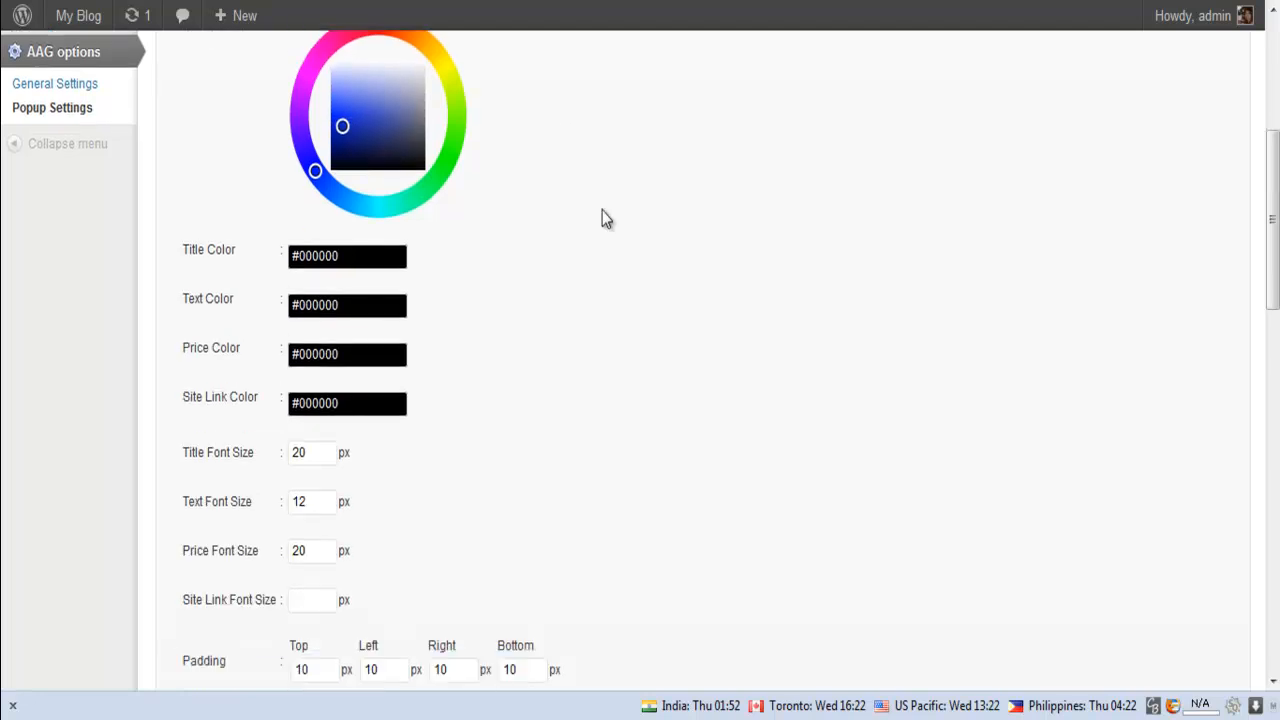
{"action": "scroll", "coordinate": [602, 210], "scroll_direction": "up", "scroll_amount": 4}
{"action": "left_click", "coordinate": [352, 430]}
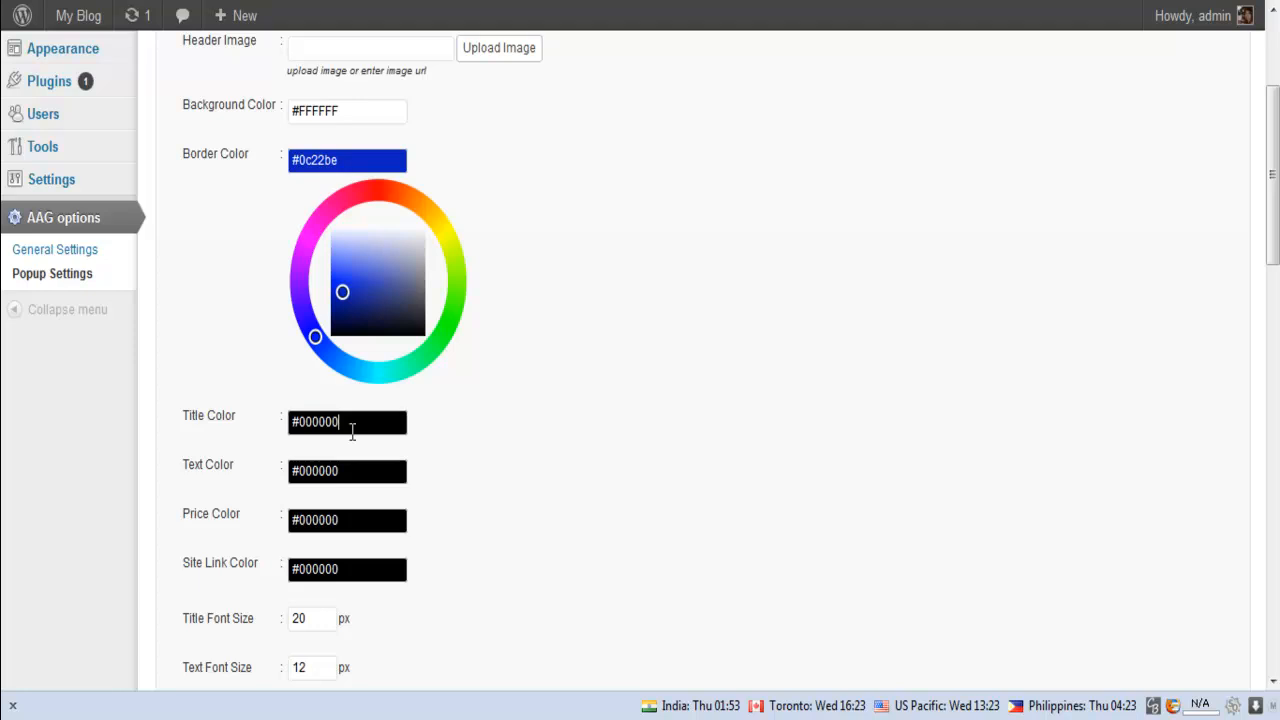
{"action": "left_click", "coordinate": [352, 538]}
{"action": "left_click_drag", "start_coordinate": [340, 539], "coordinate": [337, 541]}
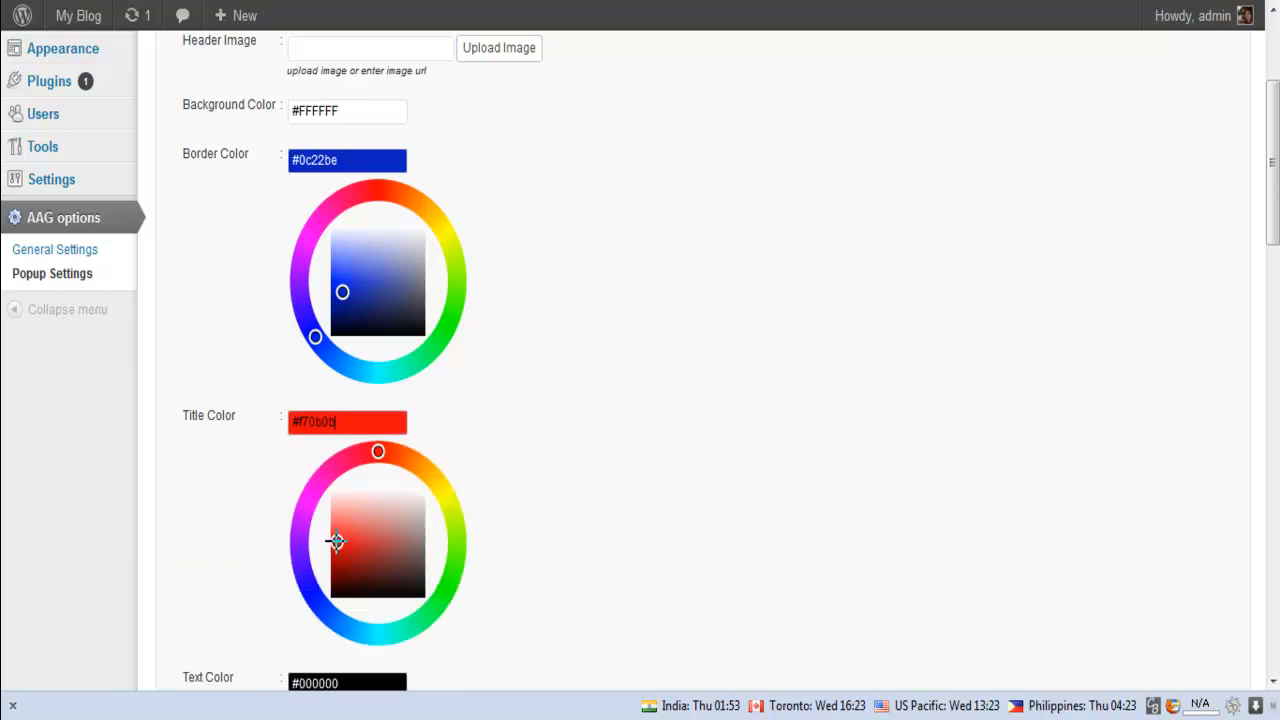
Step: Set the popup's top, left, right and bottom padding to 0 px each
{"action": "scroll", "coordinate": [568, 436], "scroll_direction": "down", "scroll_amount": 5}
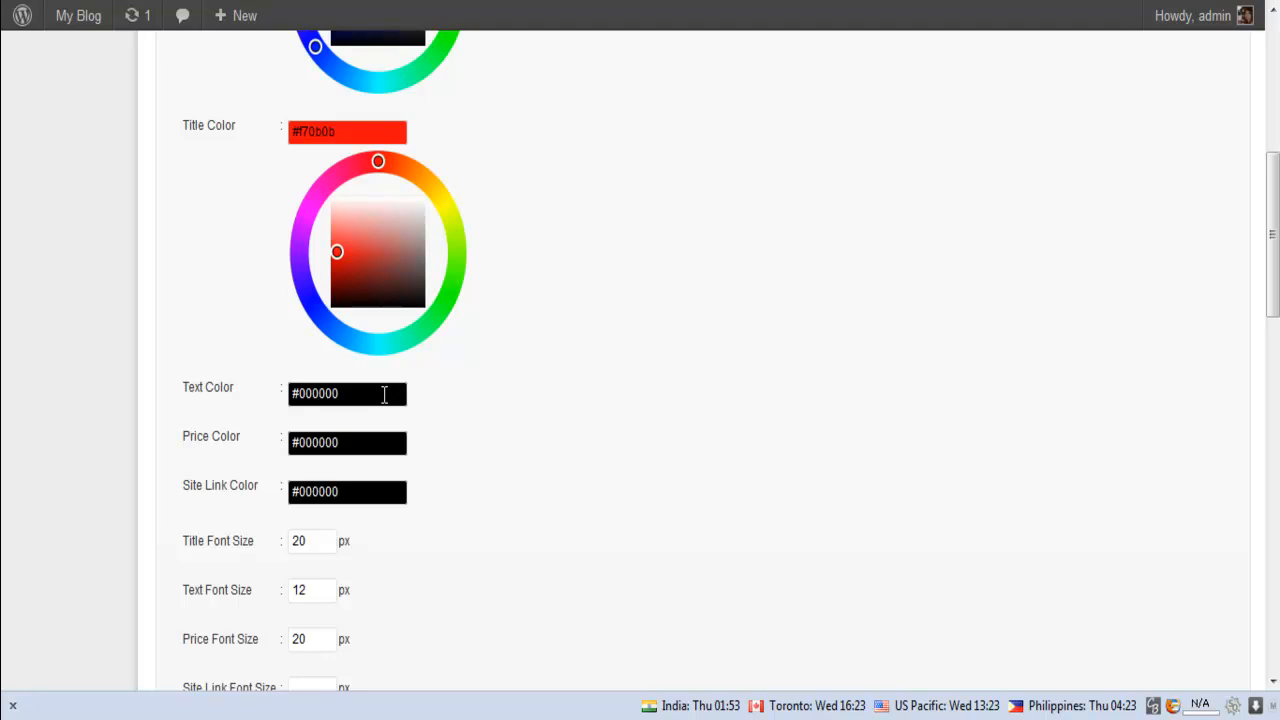
{"action": "scroll", "coordinate": [519, 391], "scroll_direction": "down", "scroll_amount": 2}
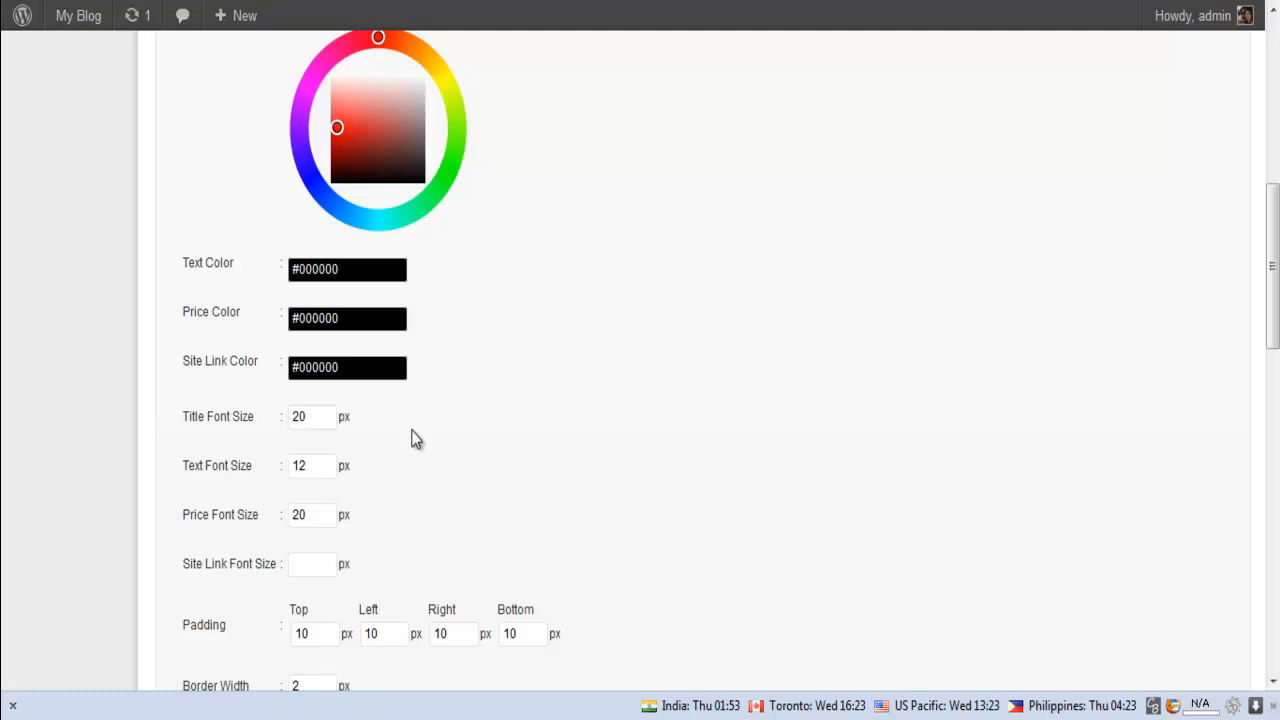
{"action": "scroll", "coordinate": [355, 636], "scroll_direction": "down", "scroll_amount": 1}
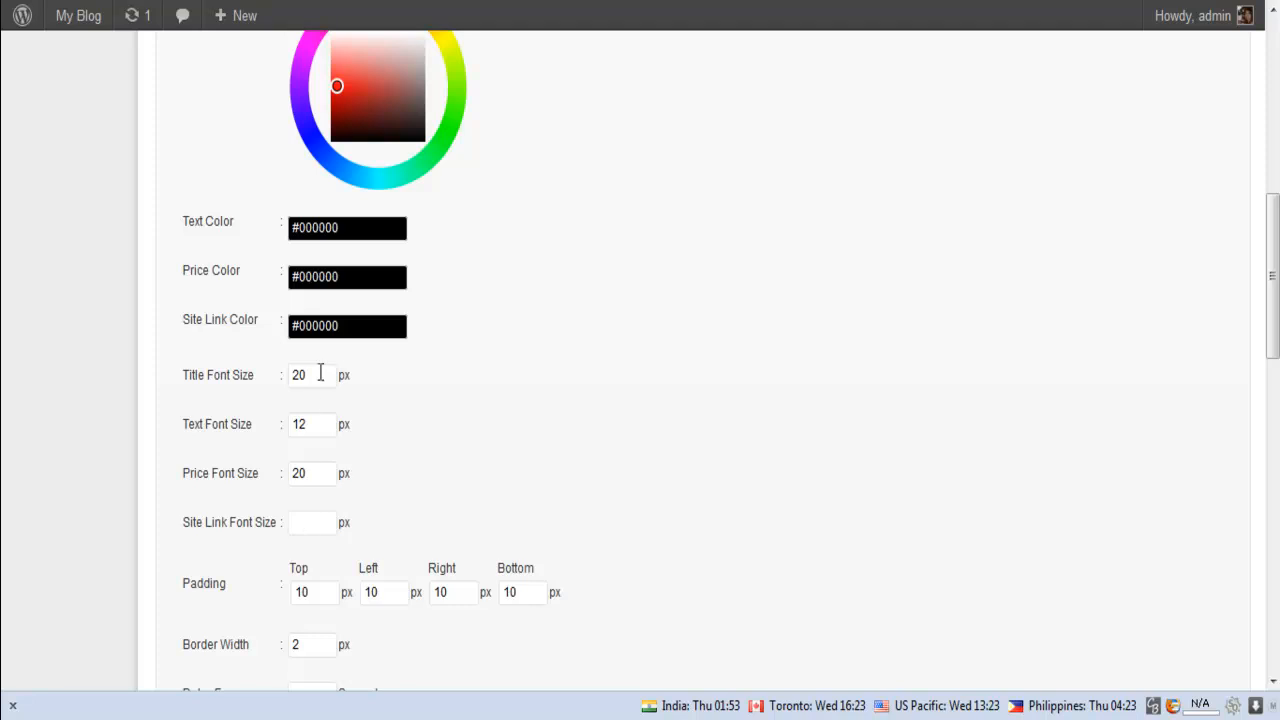
{"action": "scroll", "coordinate": [414, 451], "scroll_direction": "down", "scroll_amount": 1}
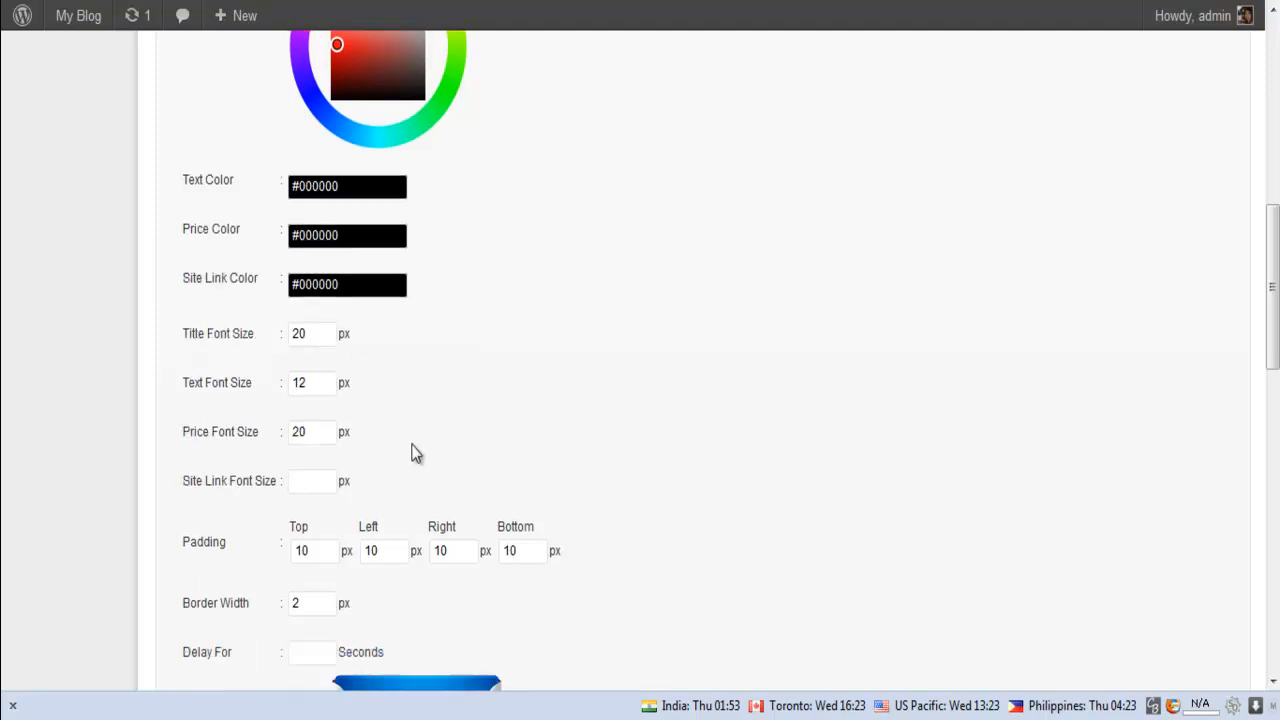
{"action": "scroll", "coordinate": [414, 451], "scroll_direction": "down", "scroll_amount": 3}
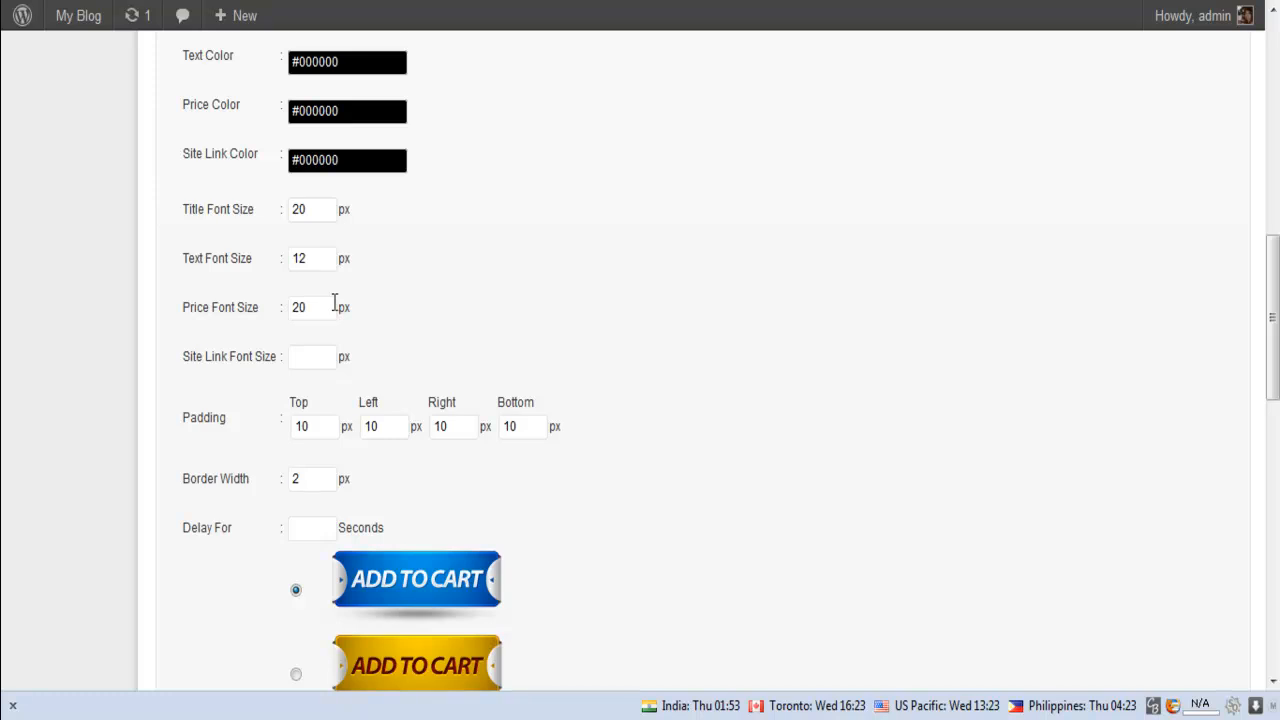
{"action": "scroll", "coordinate": [334, 303], "scroll_direction": "down", "scroll_amount": 3}
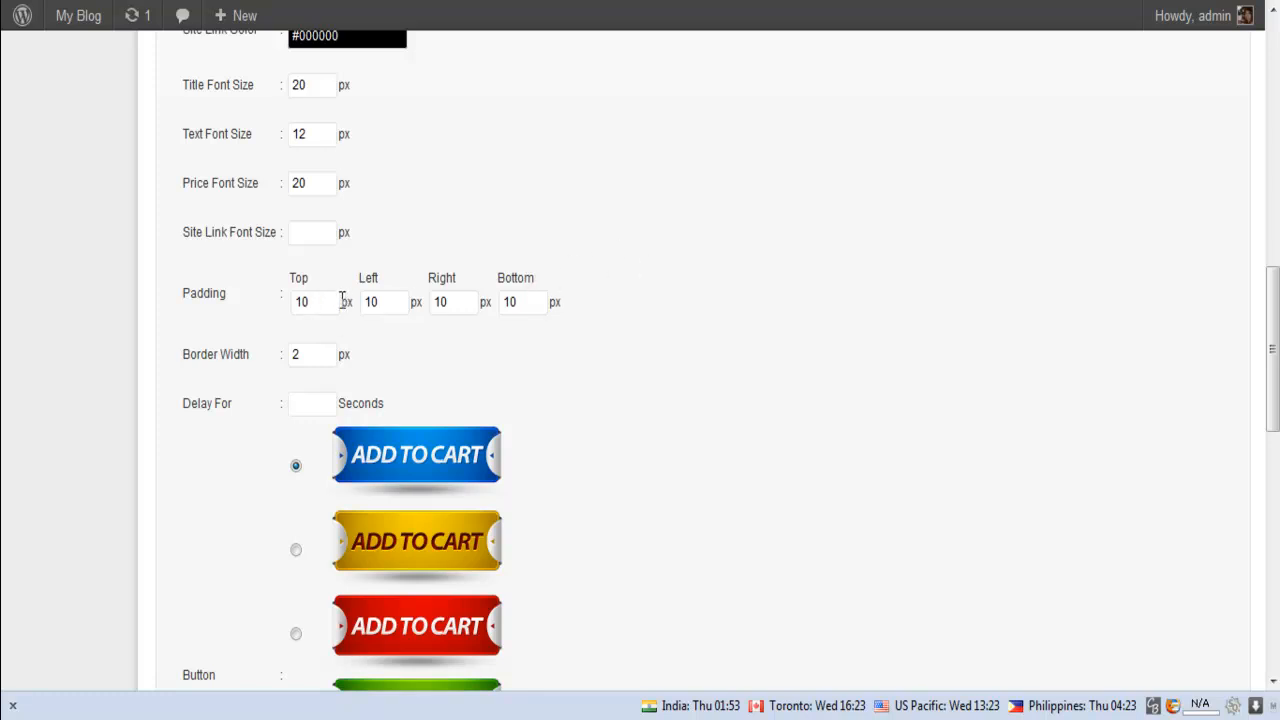
{"action": "left_click_drag", "start_coordinate": [326, 298], "coordinate": [271, 309]}
{"action": "key", "text": "BackSpace"}
{"action": "type", "text": "0"}
{"action": "key", "text": "Escape"}
{"action": "left_click", "coordinate": [323, 306]}
{"action": "key", "text": "Tab"}
{"action": "type", "text": "0"}
{"action": "key", "text": "Tab"}
{"action": "type", "text": "0"}
{"action": "key", "text": "Tab"}
{"action": "type", "text": "0"}
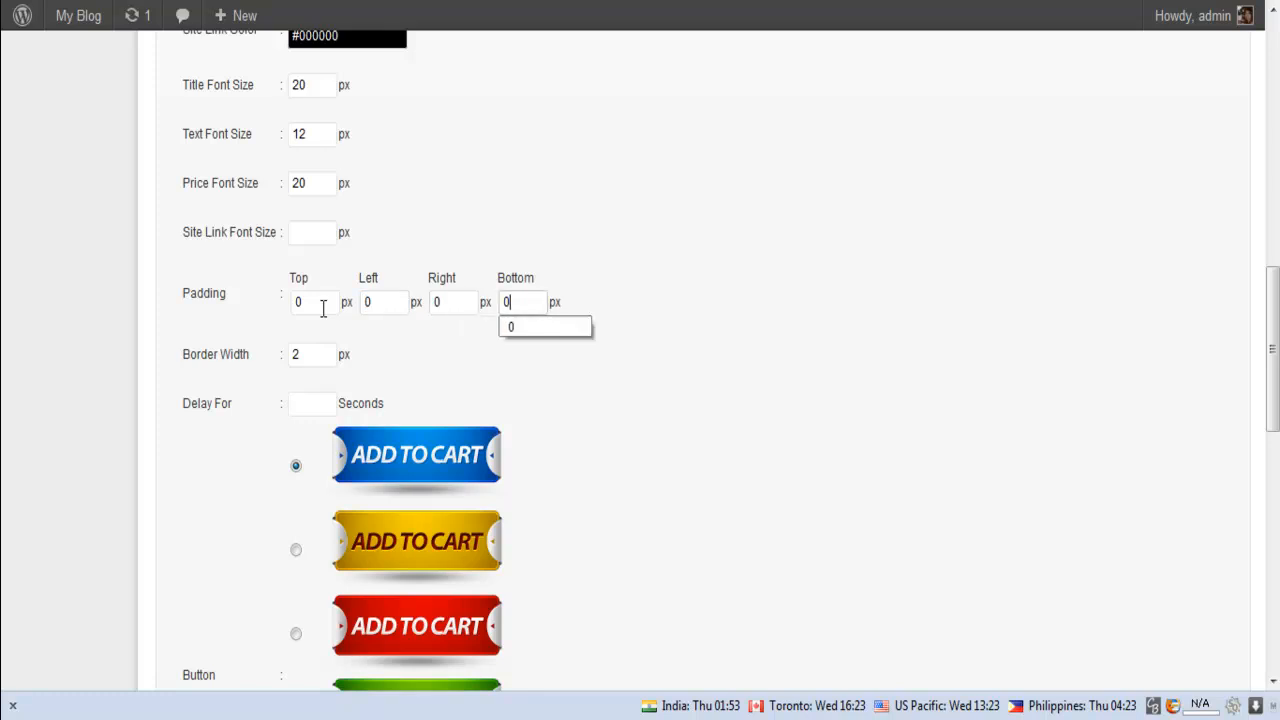
Step: Set the popup's Border Width to 4 px
{"action": "left_click", "coordinate": [260, 307]}
{"action": "scroll", "coordinate": [260, 307], "scroll_direction": "down", "scroll_amount": 1}
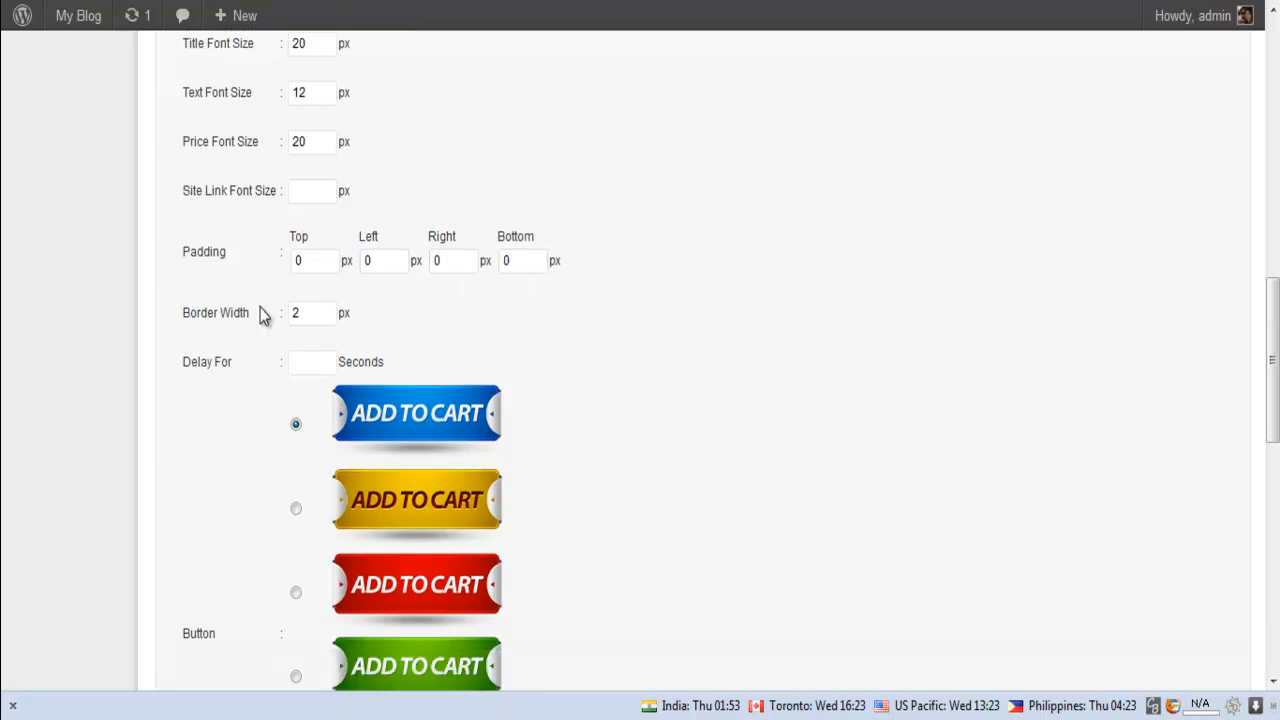
{"action": "left_click_drag", "start_coordinate": [312, 312], "coordinate": [283, 316]}
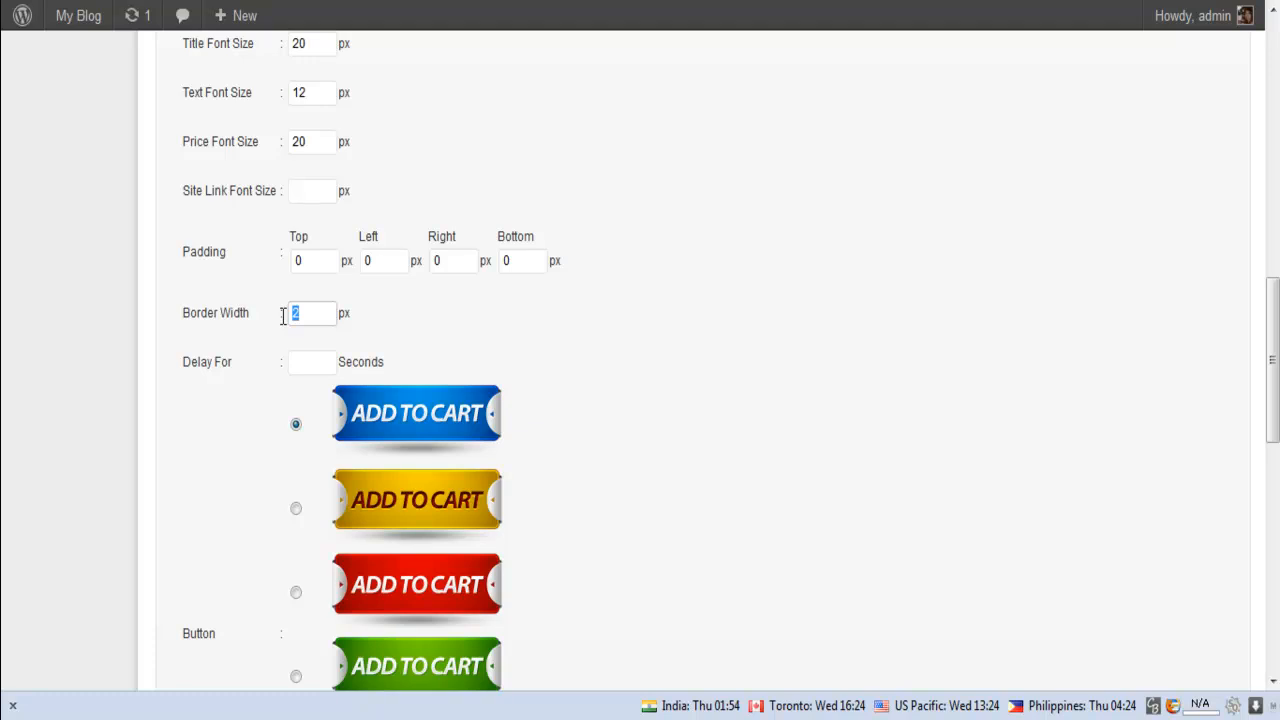
{"action": "type", "text": "4"}
Step: Set the popup's Delay For value to 3 seconds and save the popup settings
{"action": "scroll", "coordinate": [268, 330], "scroll_direction": "down", "scroll_amount": 2}
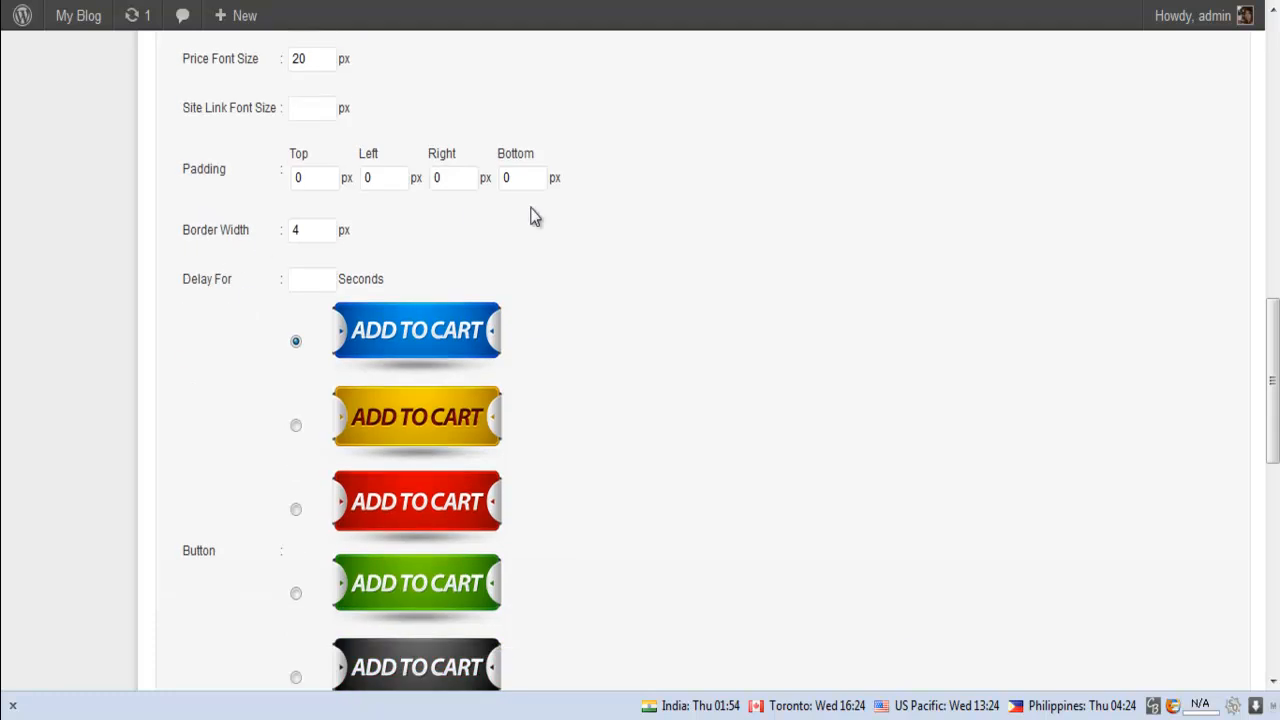
{"action": "scroll", "coordinate": [1046, 232], "scroll_direction": "down", "scroll_amount": 7}
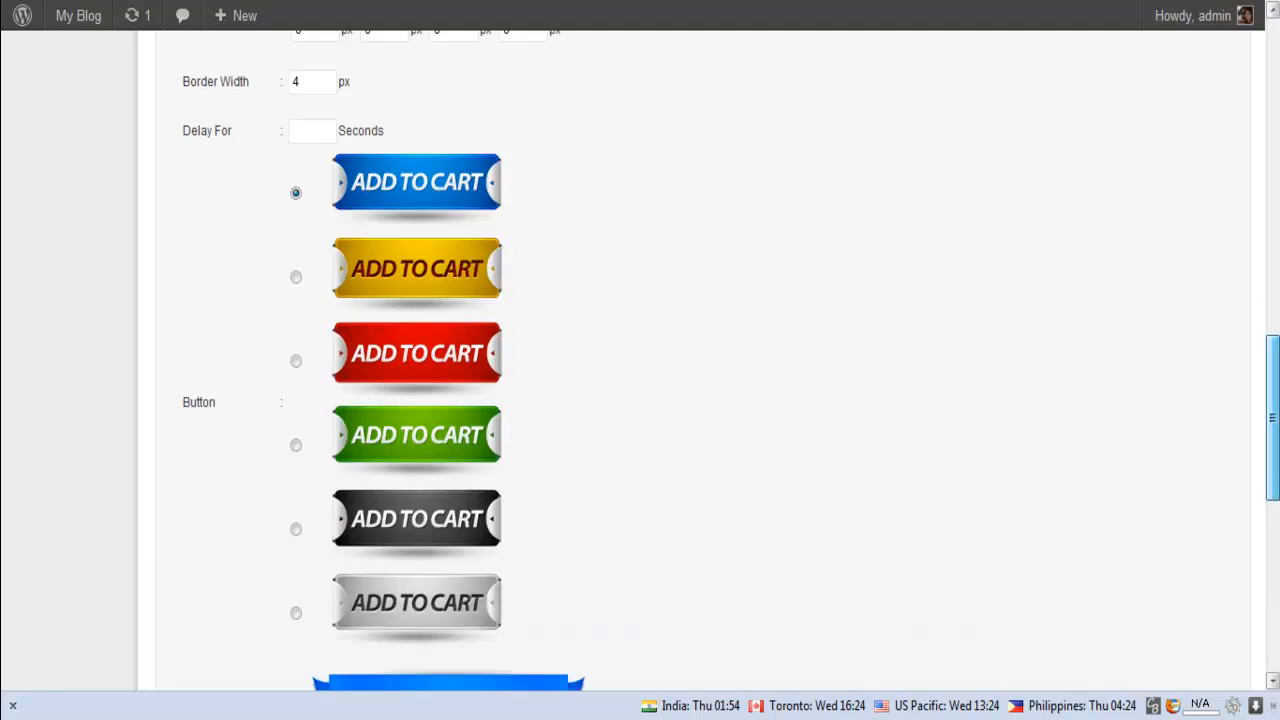
{"action": "scroll", "coordinate": [1260, 326], "scroll_direction": "up", "scroll_amount": 8}
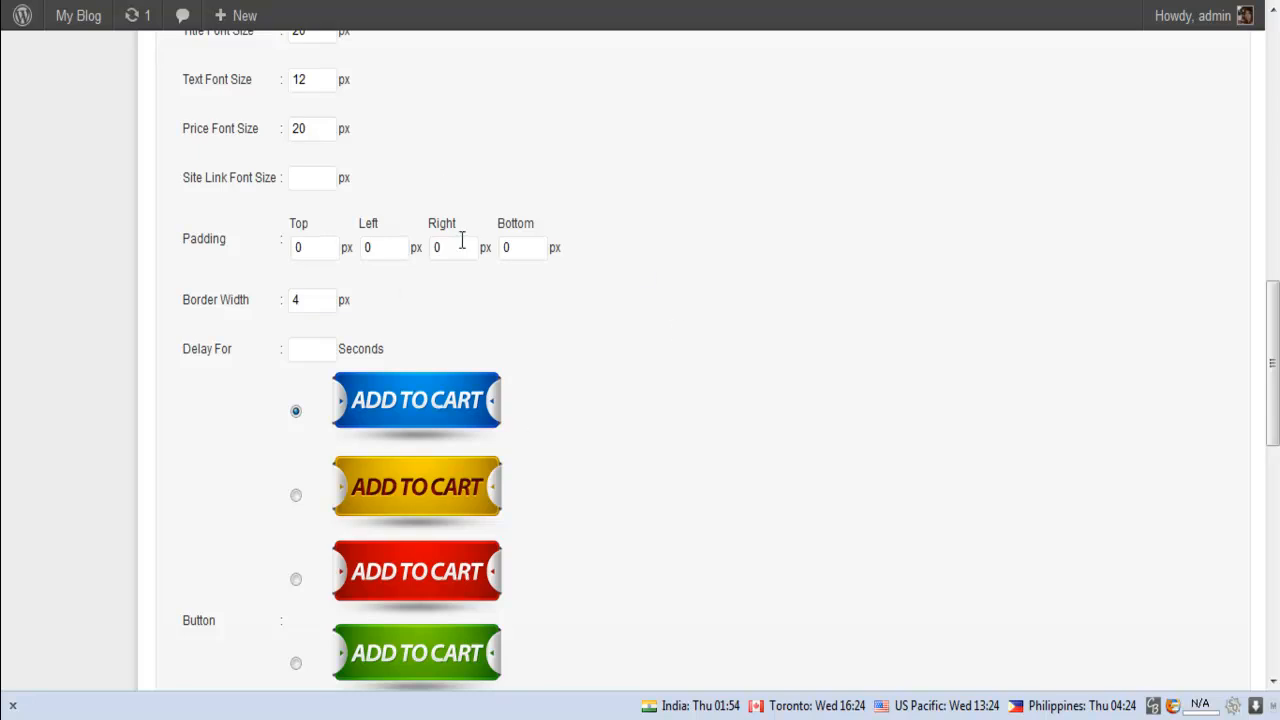
{"action": "left_click", "coordinate": [316, 350]}
{"action": "type", "text": "3"}
{"action": "left_click", "coordinate": [317, 371]}
{"action": "left_click_drag", "start_coordinate": [1272, 396], "coordinate": [1272, 625]}
{"action": "left_click", "coordinate": [344, 566]}
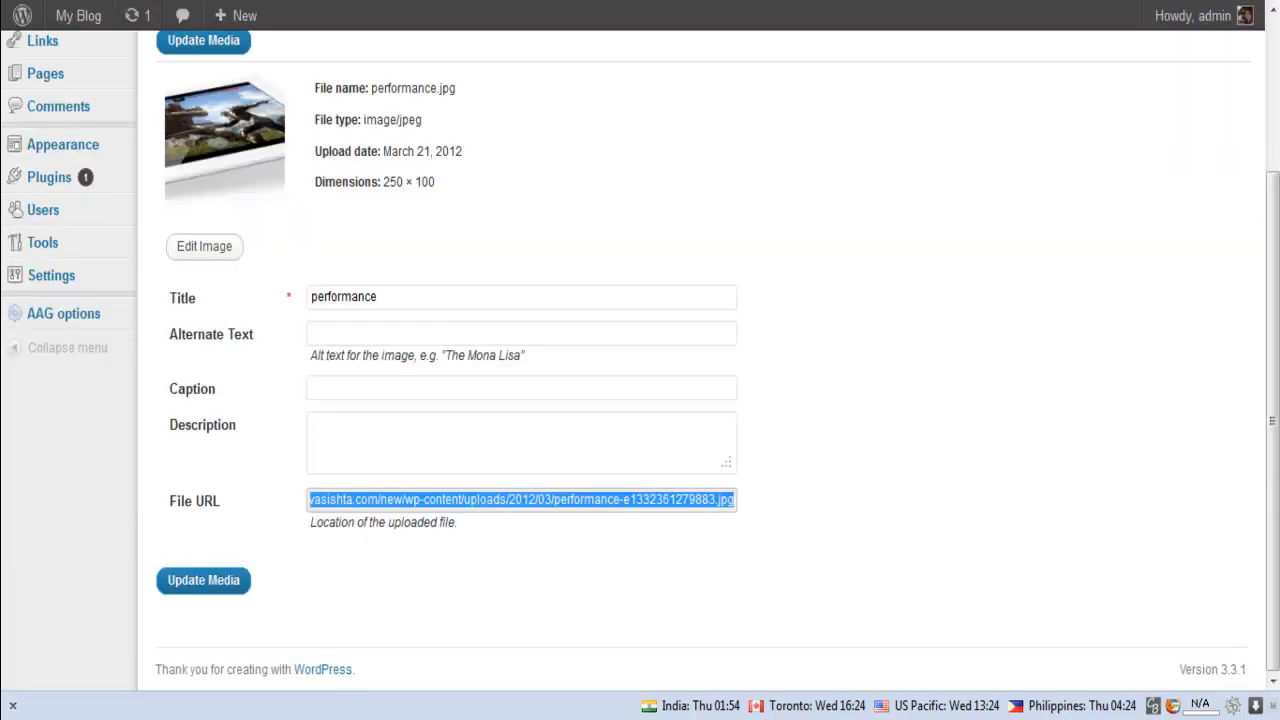
Step: Go from the performance.jpg media details to the list of pages and view the Ipad 3 page on the site
{"action": "left_click", "coordinate": [760, 105]}
{"action": "scroll", "coordinate": [760, 105], "scroll_direction": "up", "scroll_amount": 1}
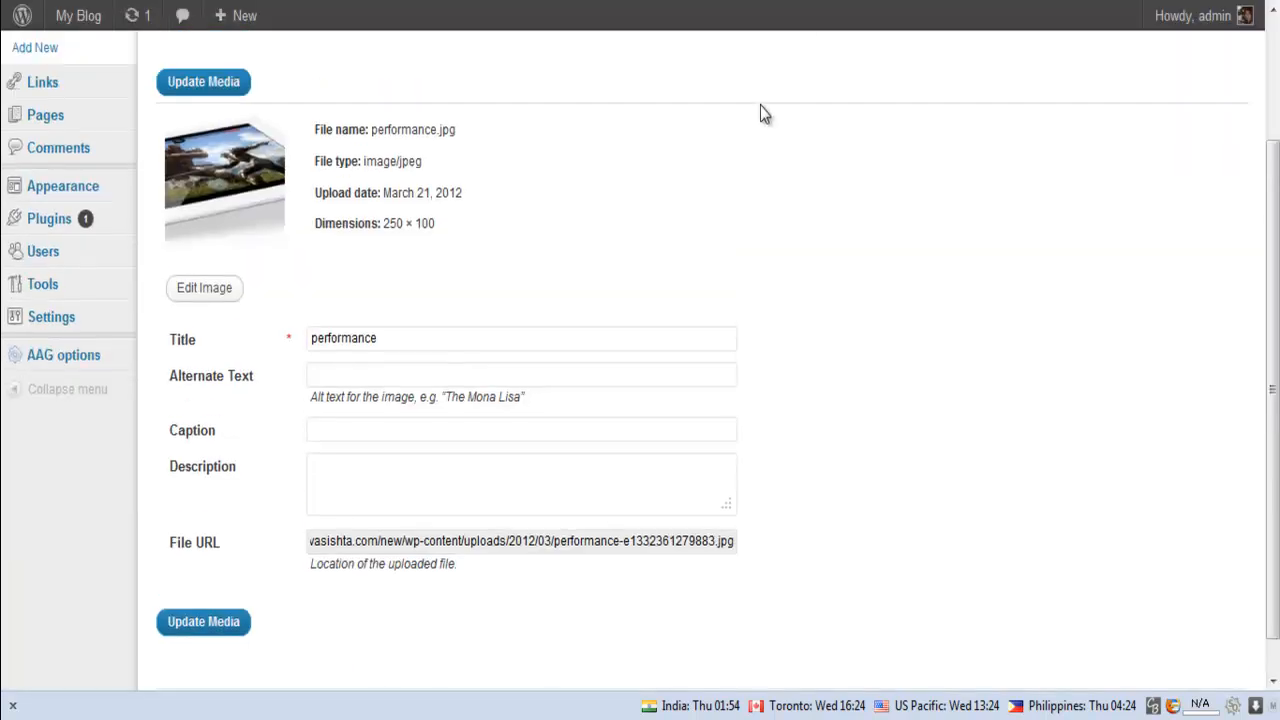
{"action": "left_click", "coordinate": [60, 121]}
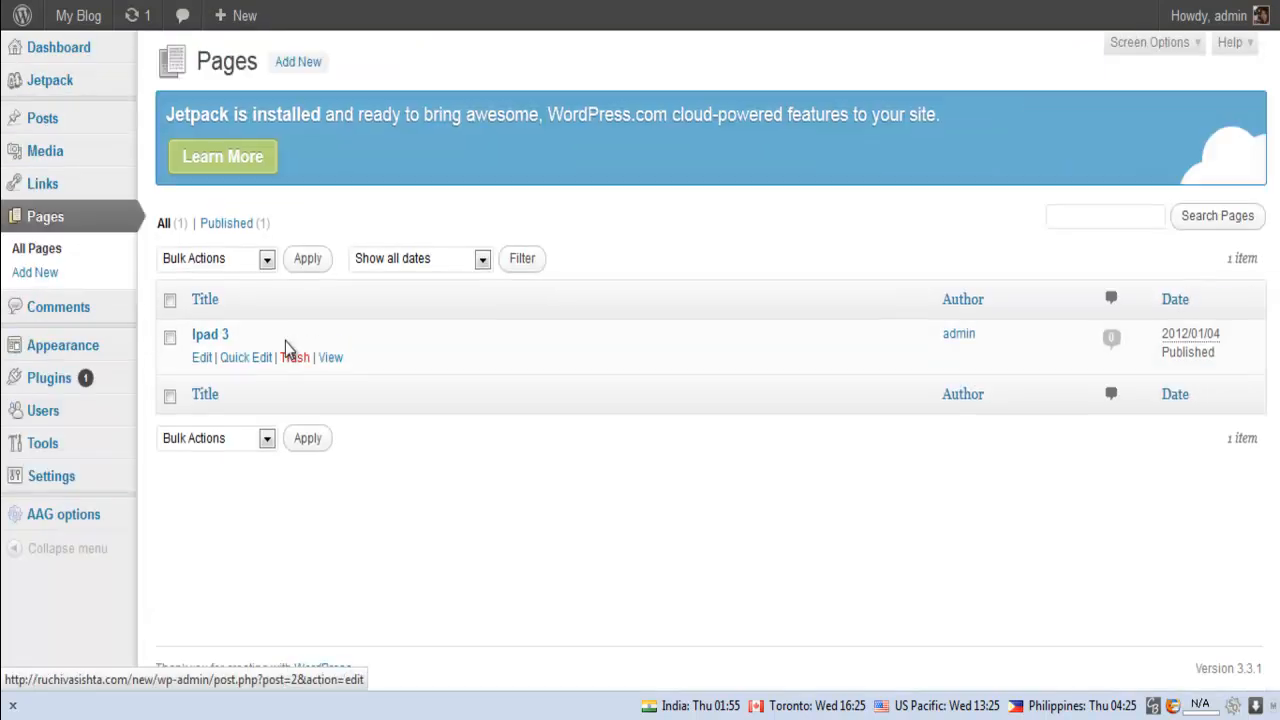
{"action": "left_click", "coordinate": [330, 362]}
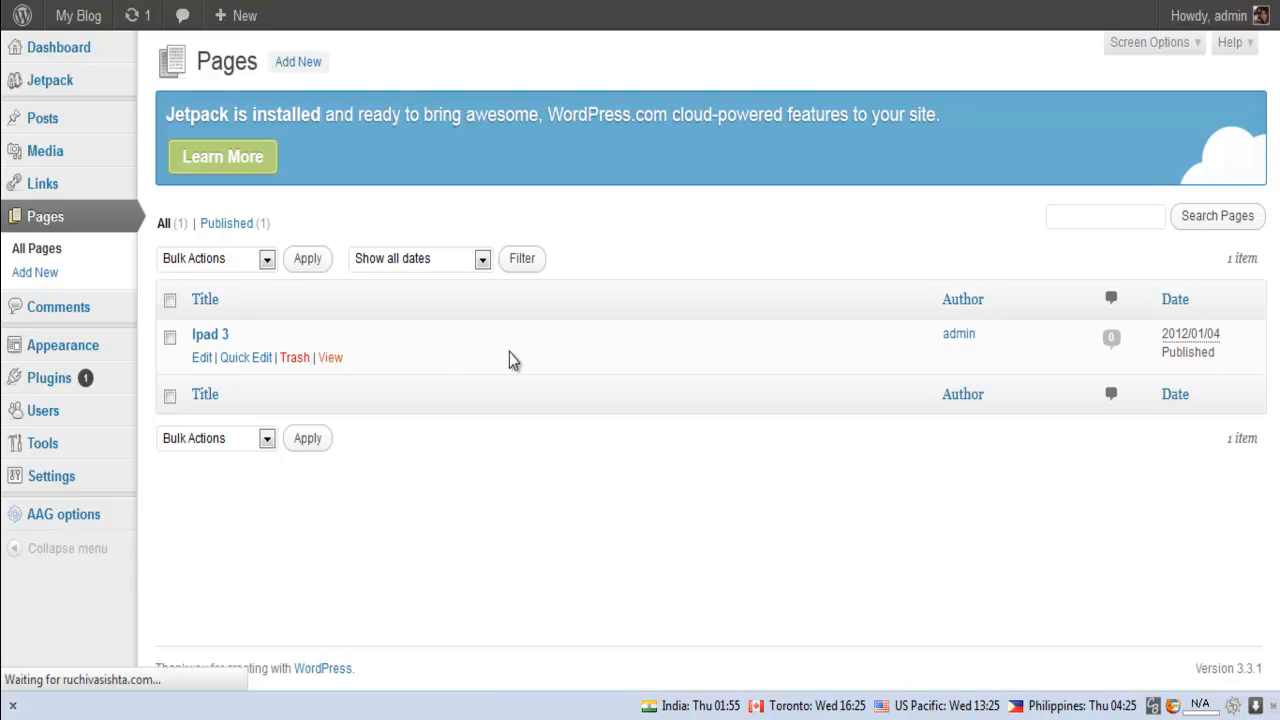